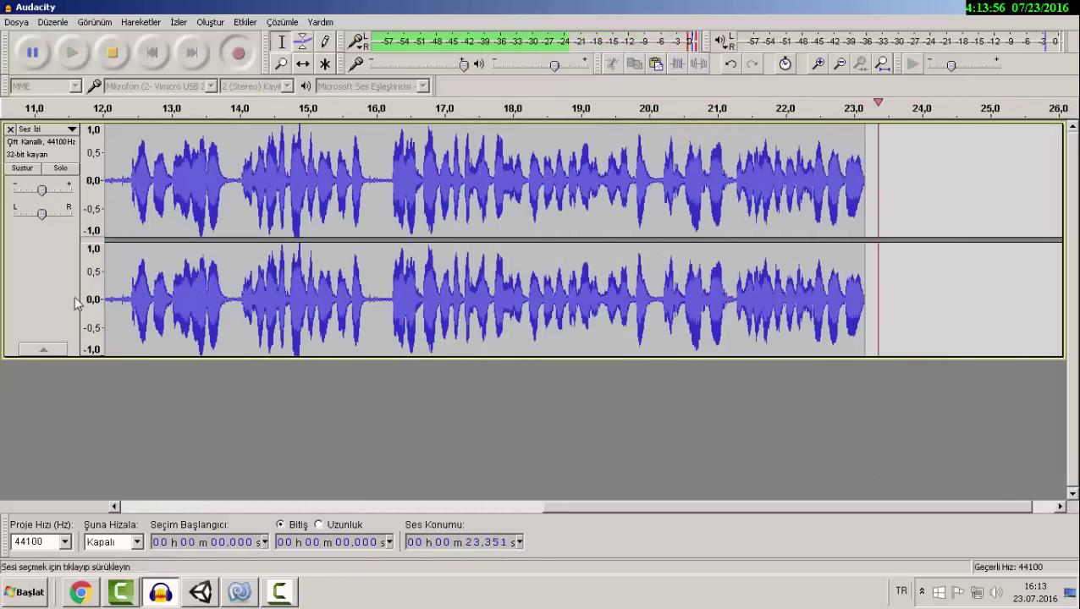
# Switch from Audacity to the Unity editor showing the Sahne scene.
pyautogui.click(200, 592)
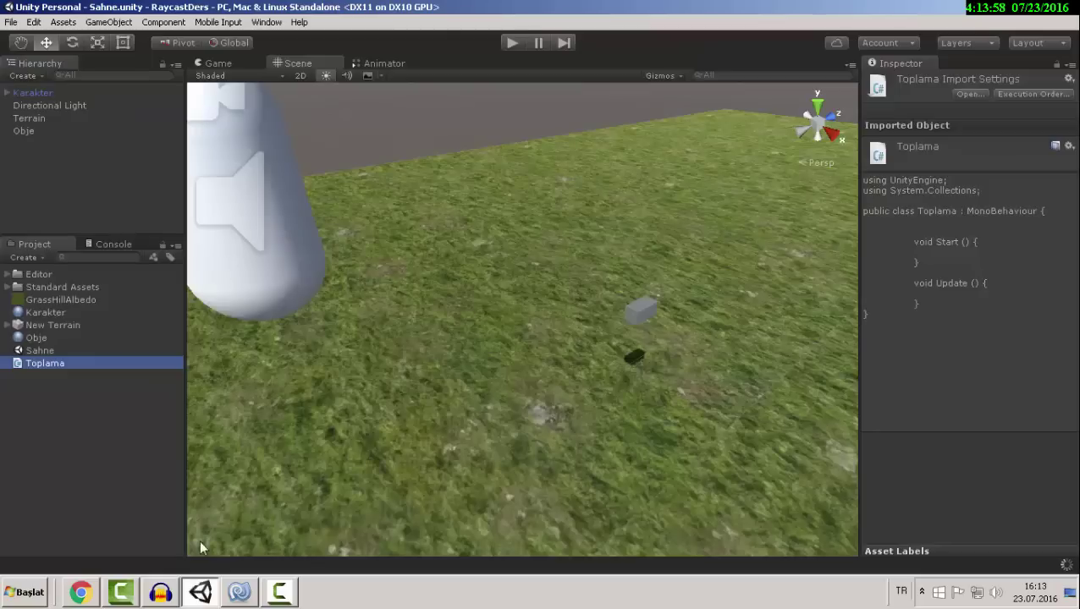
# Orbit and fly the Scene view camera toward the capsule and cube on the terrain.
pyautogui.scroll(-3, 506, 355)
pyautogui.scroll(-3, 506, 356)
pyautogui.keyDown('alt'); pyautogui.moveTo(247, 290); pyautogui.dragTo(495, 290); pyautogui.keyUp('alt')
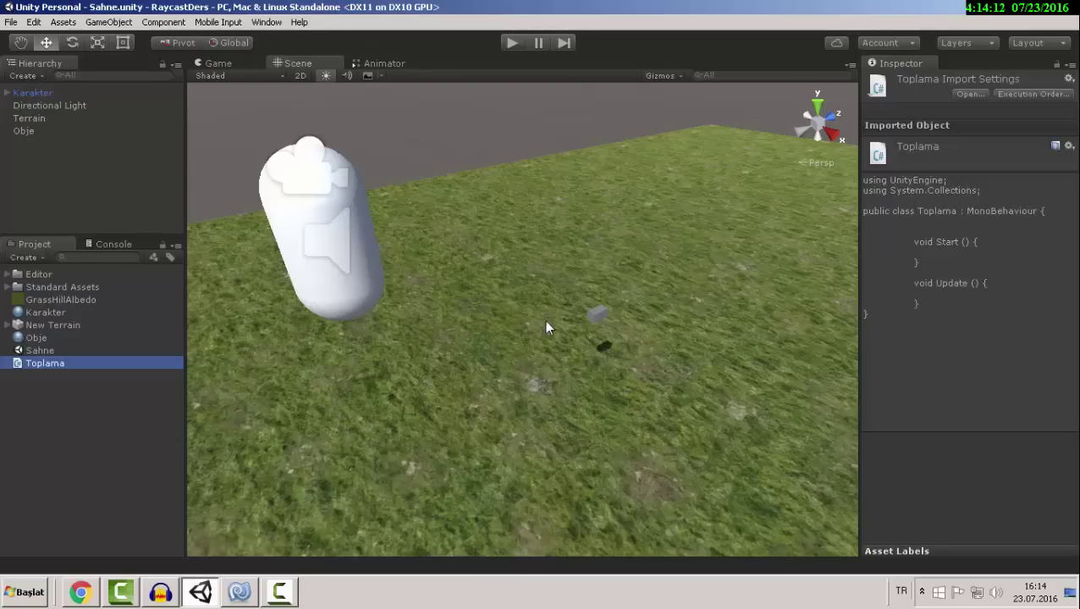
pyautogui.scroll(-2, 521, 354)
pyautogui.scroll(-2, 520, 353)
pyautogui.scroll(-2, 533, 353)
pyautogui.scroll(2, 582, 362)
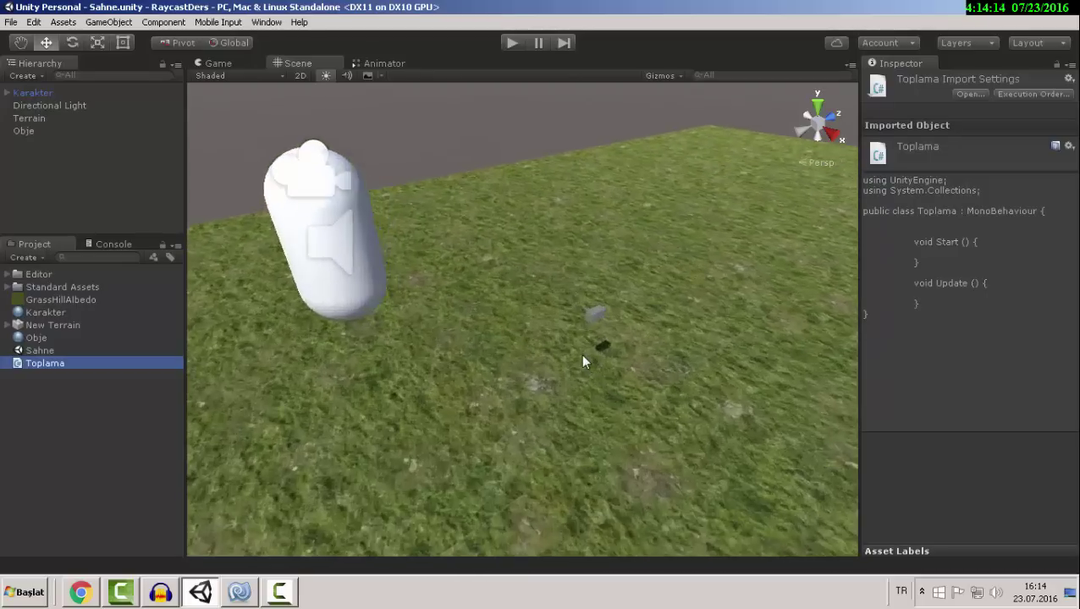
pyautogui.scroll(2, 582, 363)
pyautogui.scroll(-2, 582, 362)
pyautogui.scroll(-1, 582, 362)
pyautogui.moveTo(581, 355)
pyautogui.mouseDown(button='right')
pyautogui.moveTo(550, 363)
pyautogui.moveTo(486, 316)
pyautogui.mouseUp(button='right')
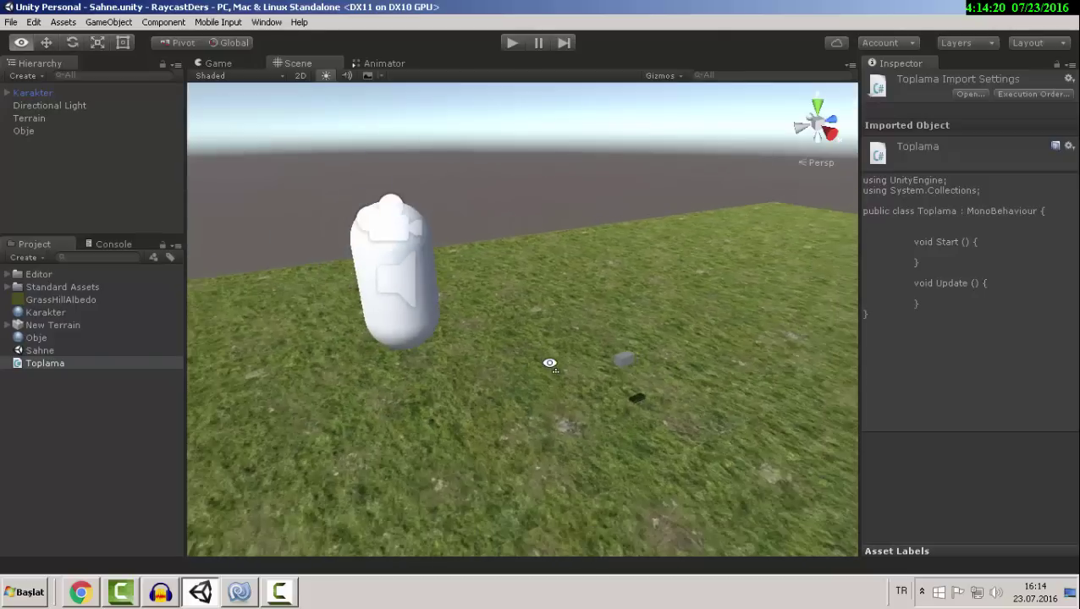
# Deselect Toplama and open Toplama.cs in MonoDevelop with the cursor in Update.
pyautogui.click(71, 374)
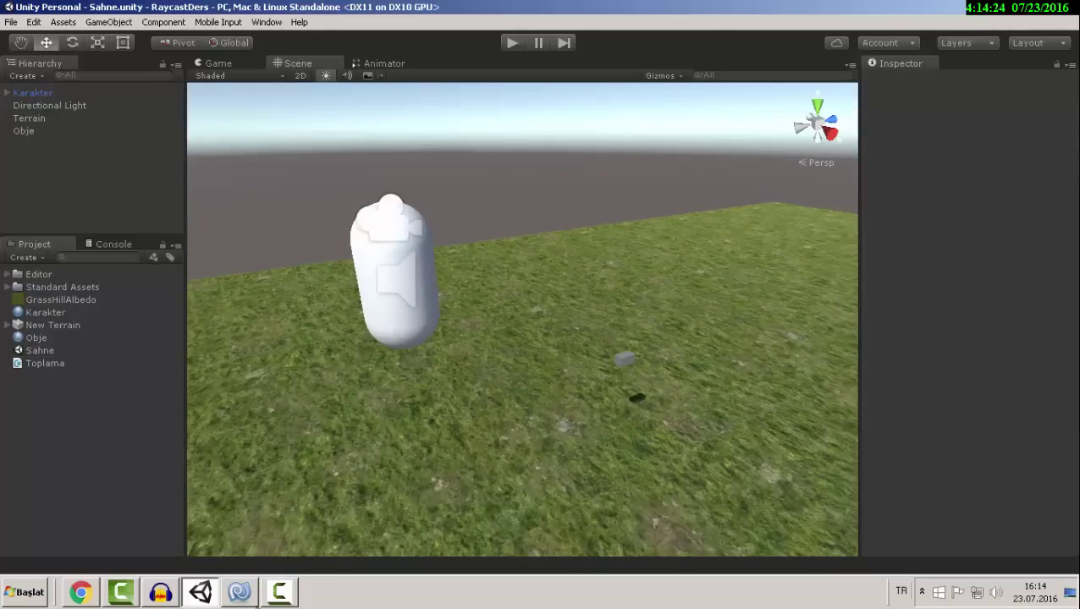
pyautogui.click(254, 601)
pyautogui.click(326, 252)
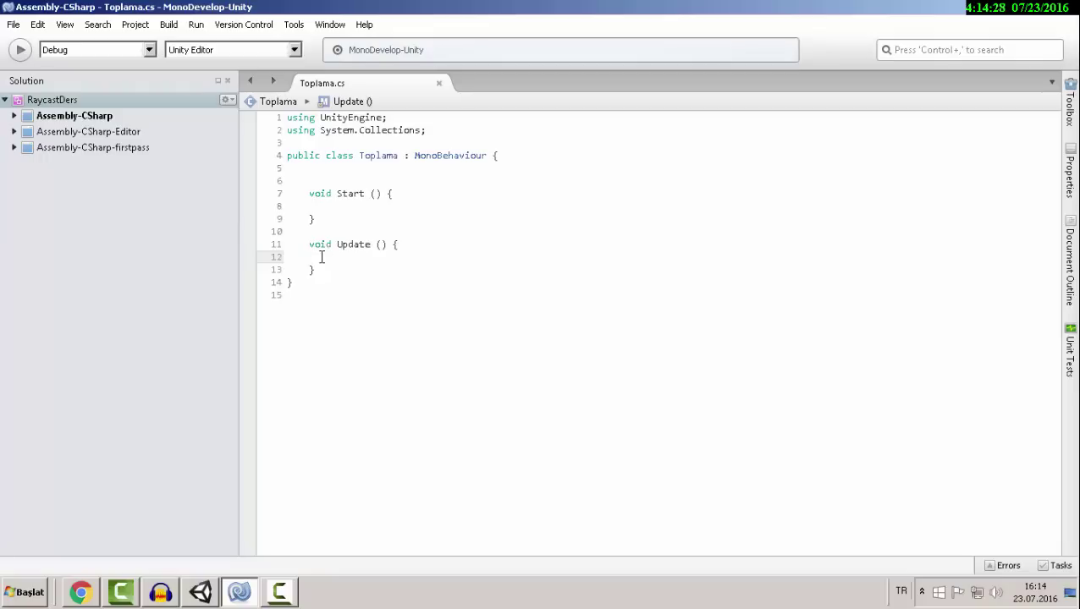
# Declare a 'public float mesafe;' field above Start and save the script.
pyautogui.click(309, 181)
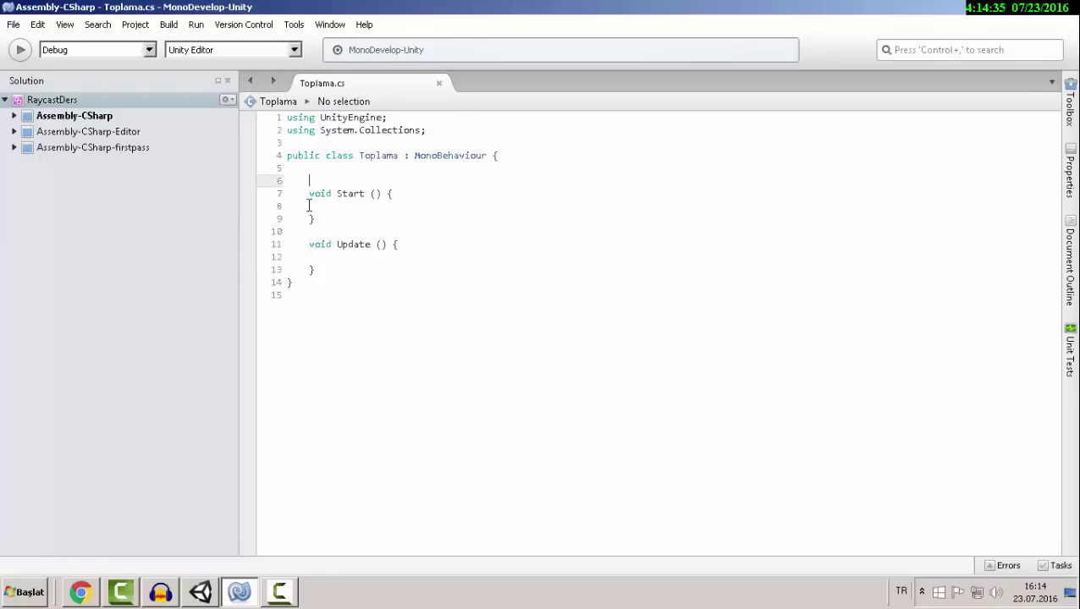
pyautogui.write('public float')
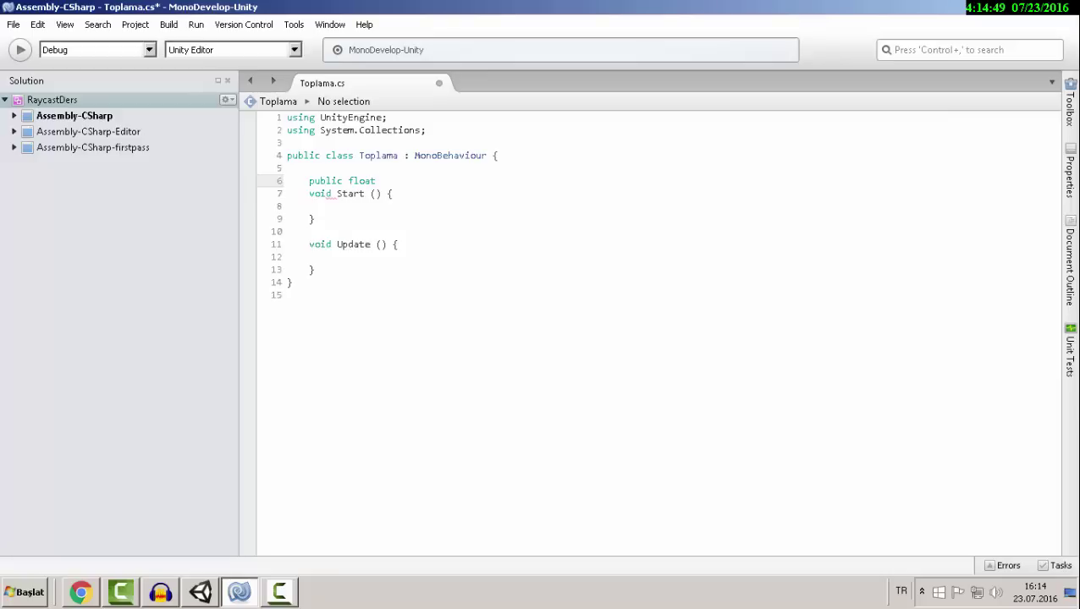
pyautogui.write('esafe')
pyautogui.write(';')
pyautogui.hotkey('ctrl', 's')
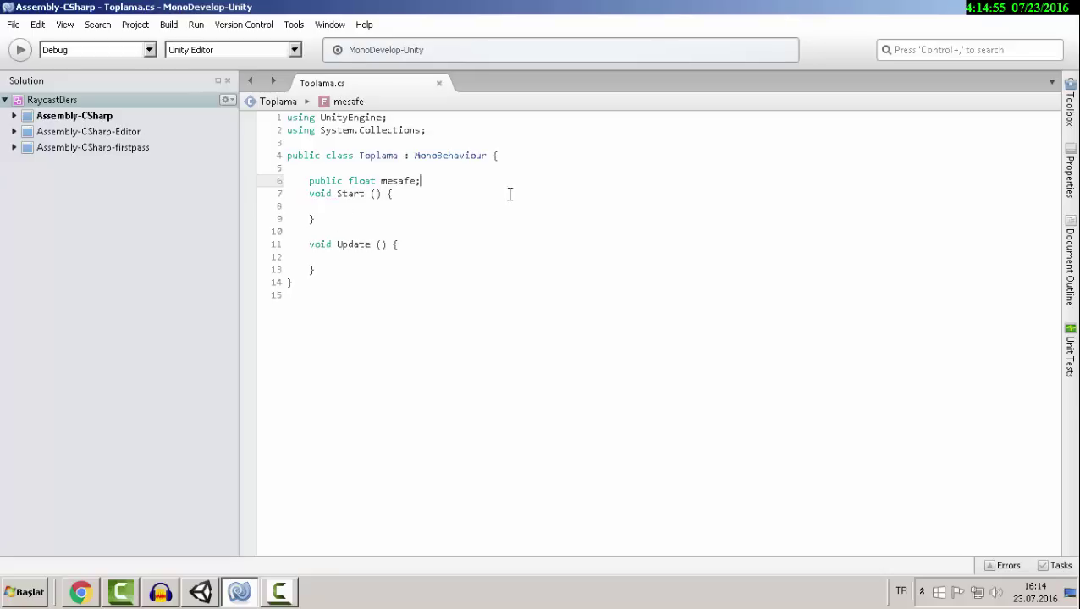
# Add a 'RaycastHit hit;' field below mesafe, save, and leave blank lines after the fields.
pyautogui.press('Return')
pyautogui.write('R')
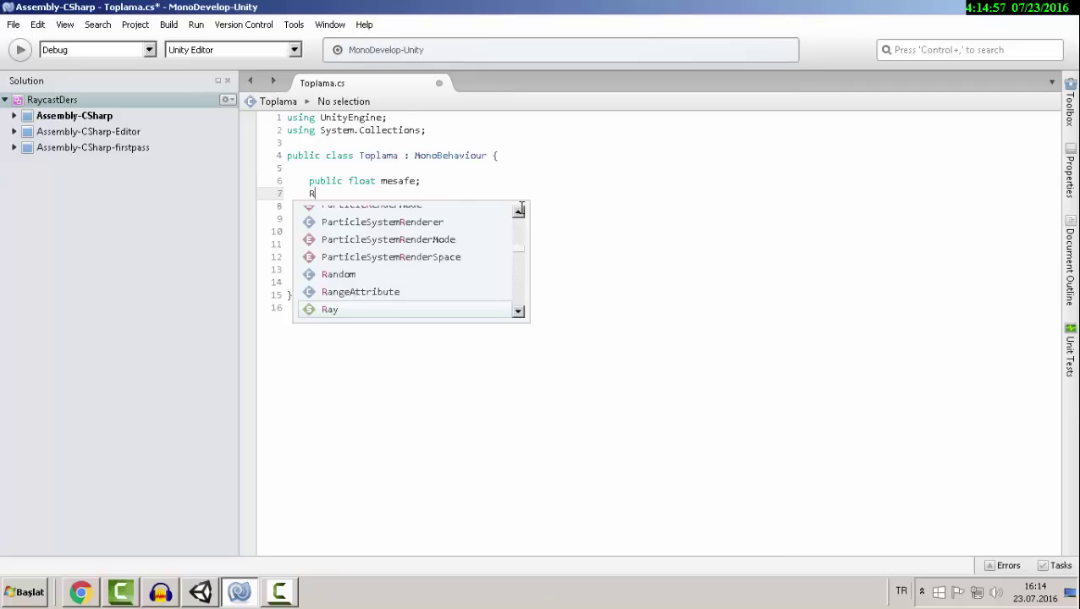
pyautogui.write('ayc')
pyautogui.press('Return')
pyautogui.write('hit;')
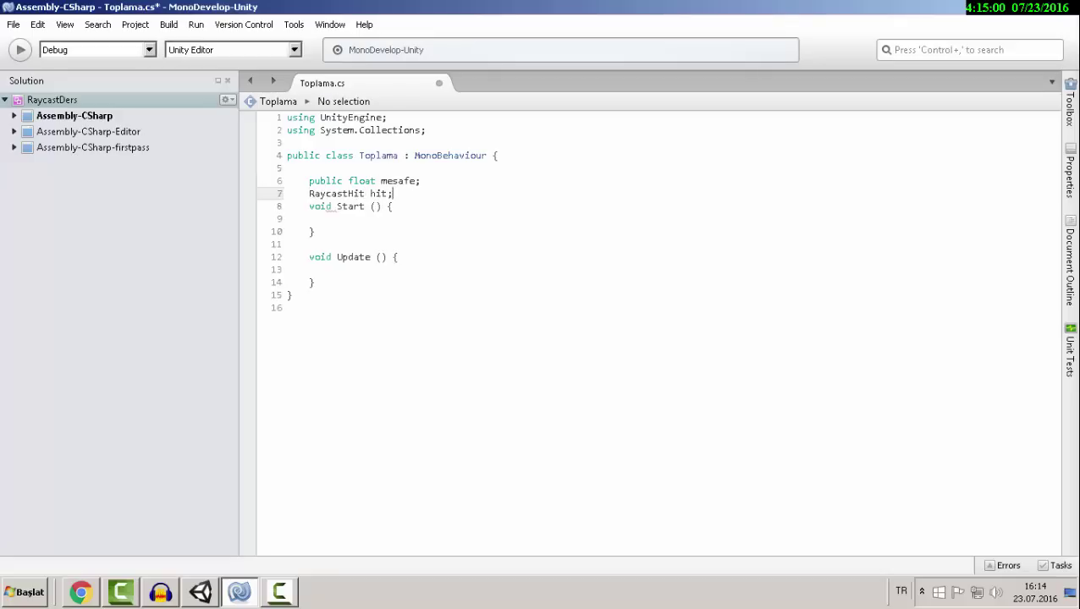
pyautogui.hotkey('ctrl', 's')
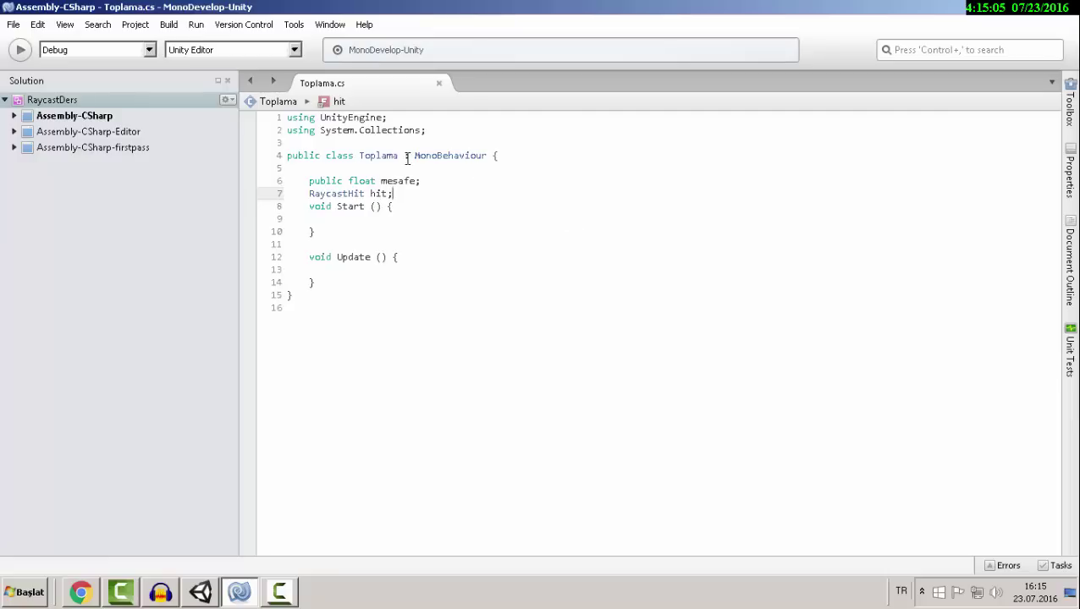
pyautogui.write(';')
pyautogui.press('Return')
pyautogui.press('Return')
pyautogui.click(338, 295)
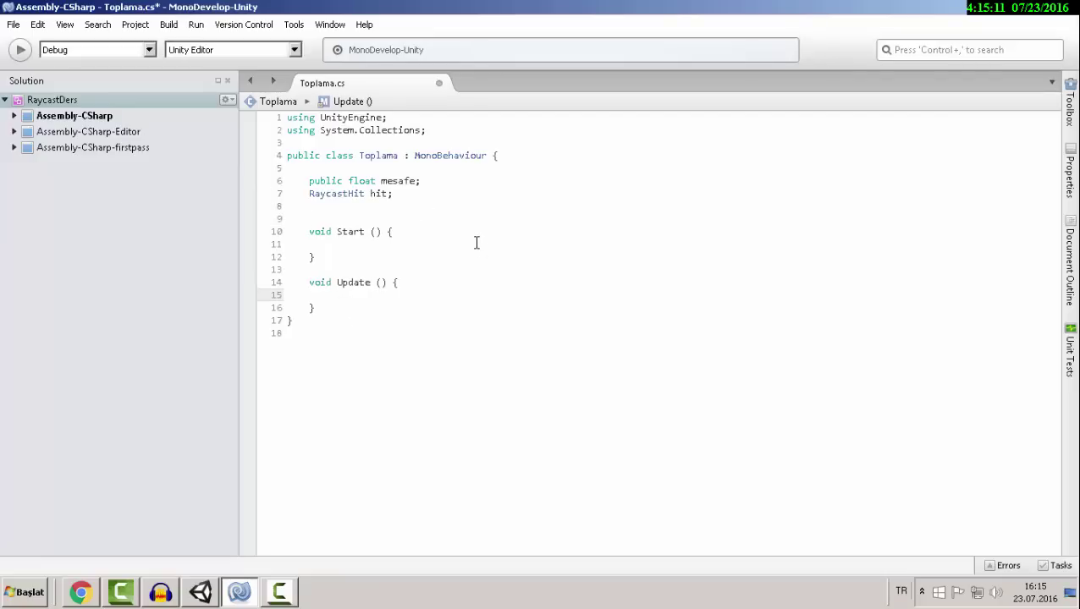
# In Unity, rename Karakter's FirstPersonCharacter child to 'Camera'.
pyautogui.click(200, 591)
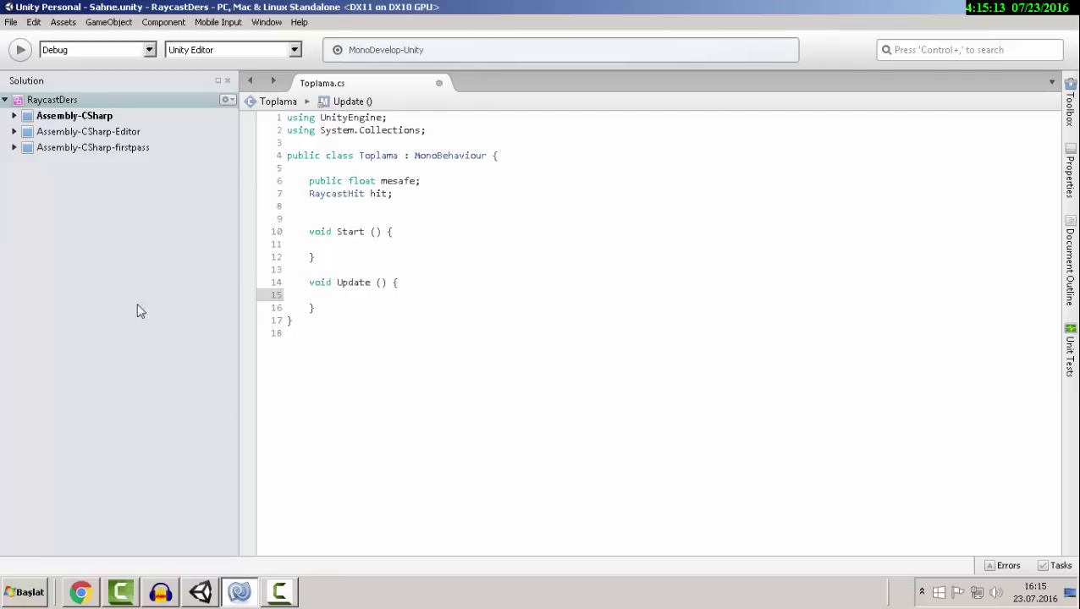
pyautogui.click(7, 93)
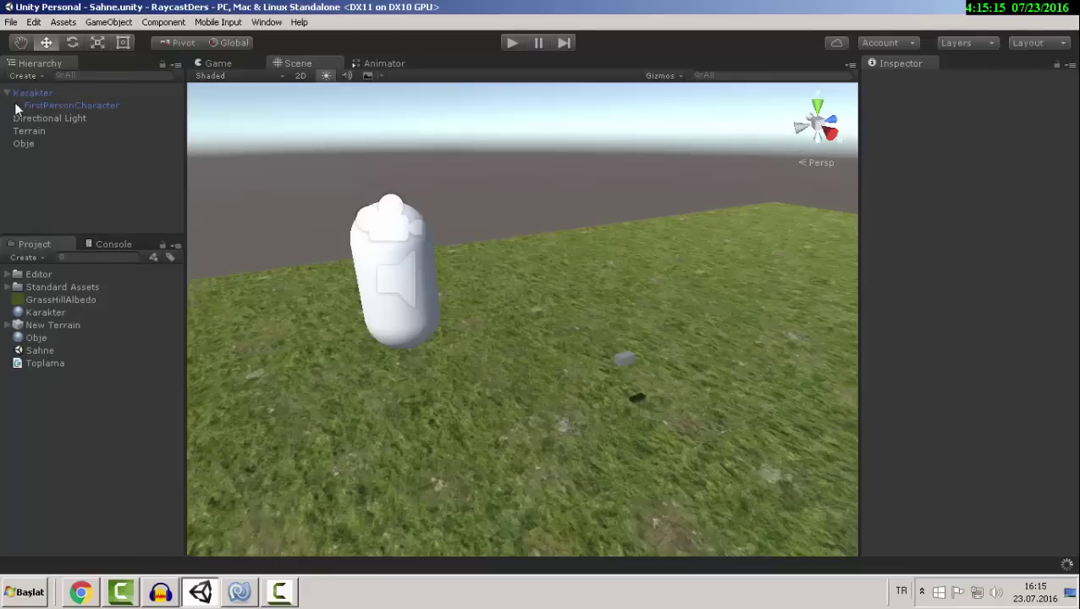
pyautogui.click(31, 108)
pyautogui.click(31, 107)
pyautogui.write('Camera')
pyautogui.press('Return')
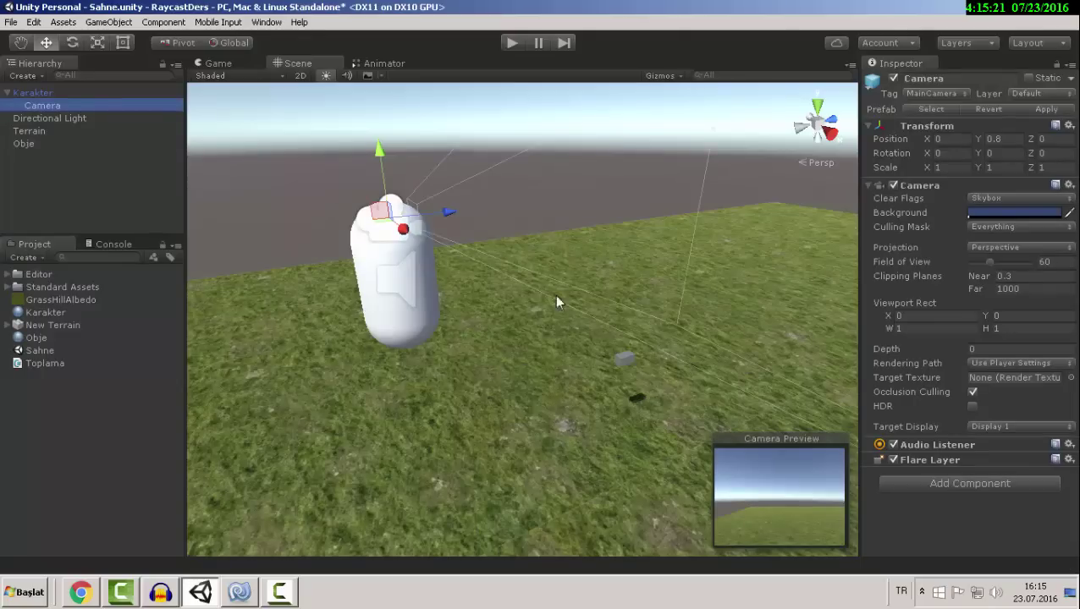
# Save the scene and go back to Toplama.cs in MonoDevelop.
pyautogui.hotkey('ctrl', 's')
pyautogui.moveTo(542, 290)
pyautogui.mouseDown(button='right')
pyautogui.moveTo(382, 323)
pyautogui.moveTo(369, 345)
pyautogui.mouseUp(button='right')
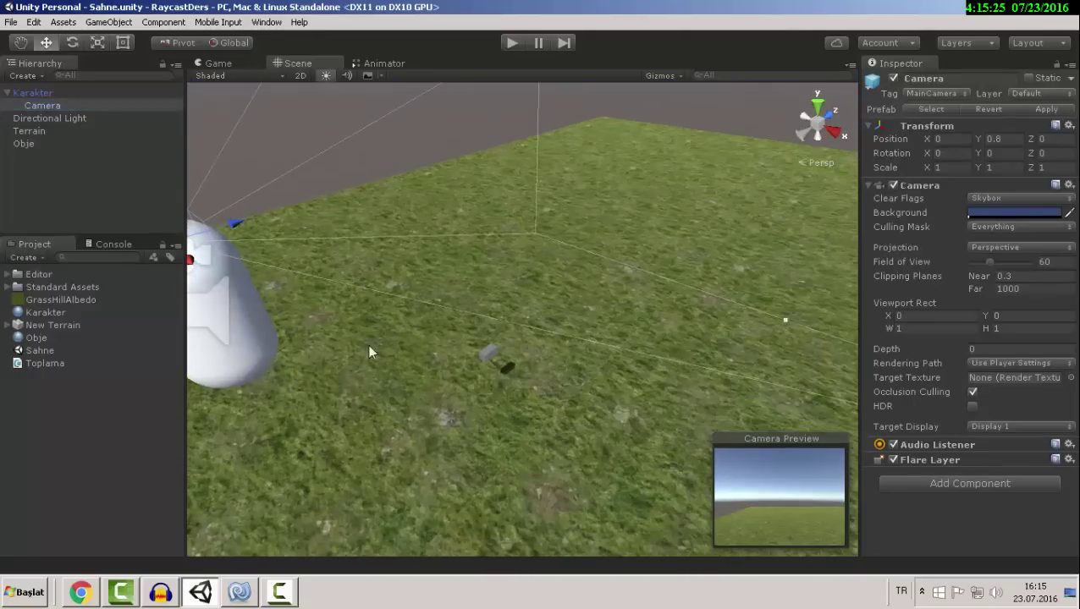
pyautogui.click(245, 588)
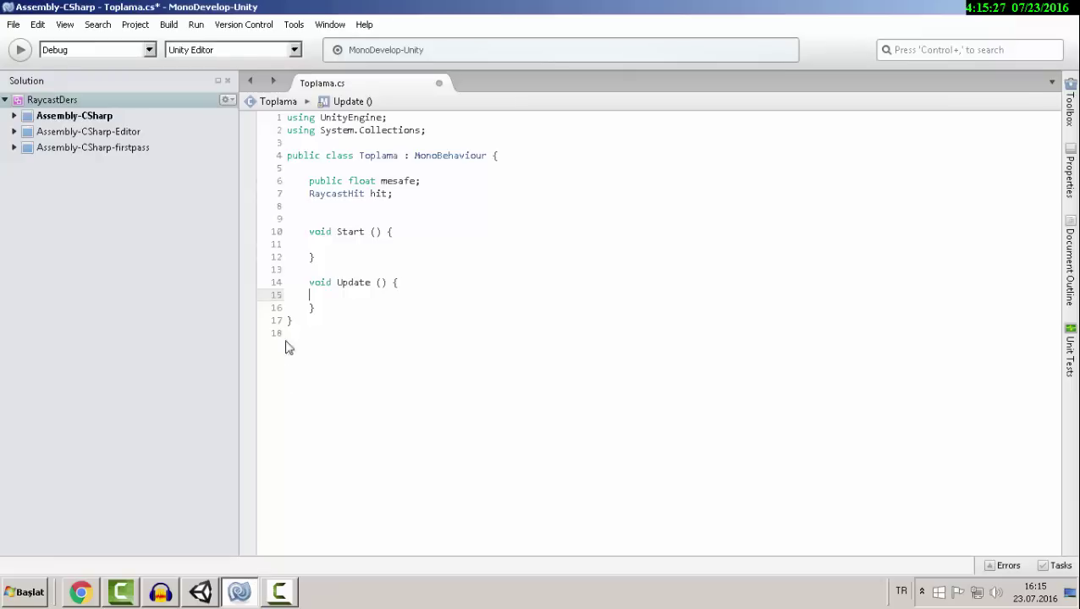
# In Update, write 'if(Physics.Raycast(Camera.main.' using code completion.
pyautogui.write('if(')
pyautogui.write('Physi')
pyautogui.press('Return')
pyautogui.write('.RA')
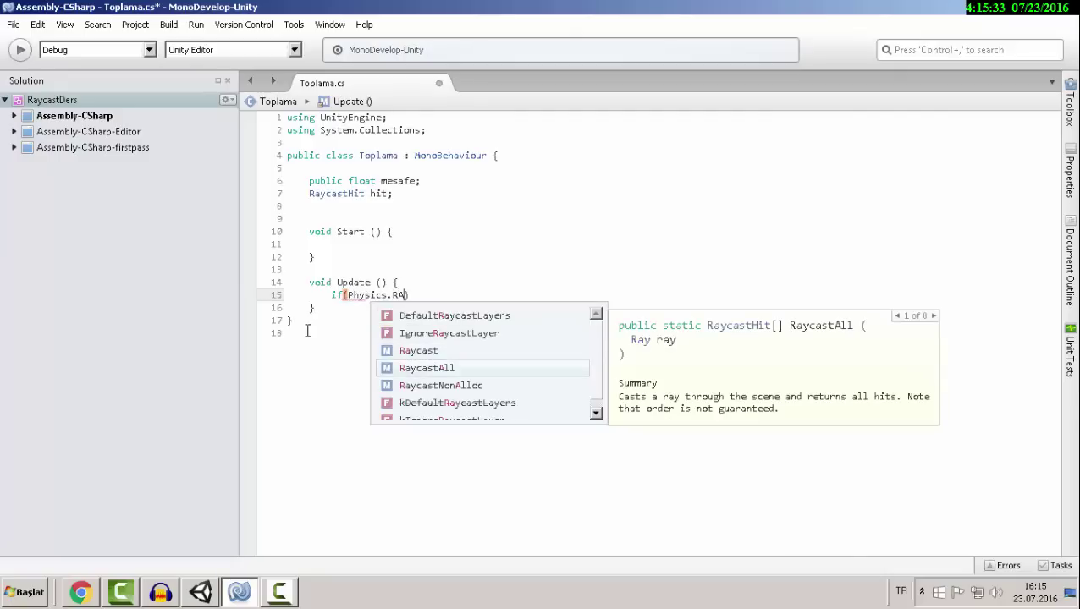
pyautogui.press('Up')
pyautogui.press('Return')
pyautogui.write('(')
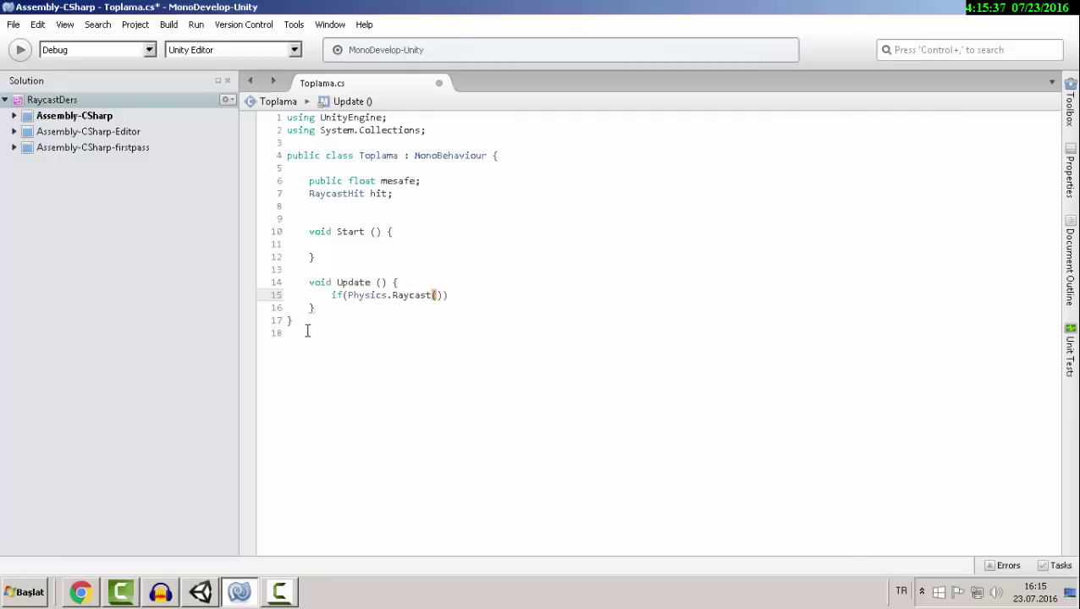
pyautogui.write('Cam')
pyautogui.press('Return')
pyautogui.write('.ma')
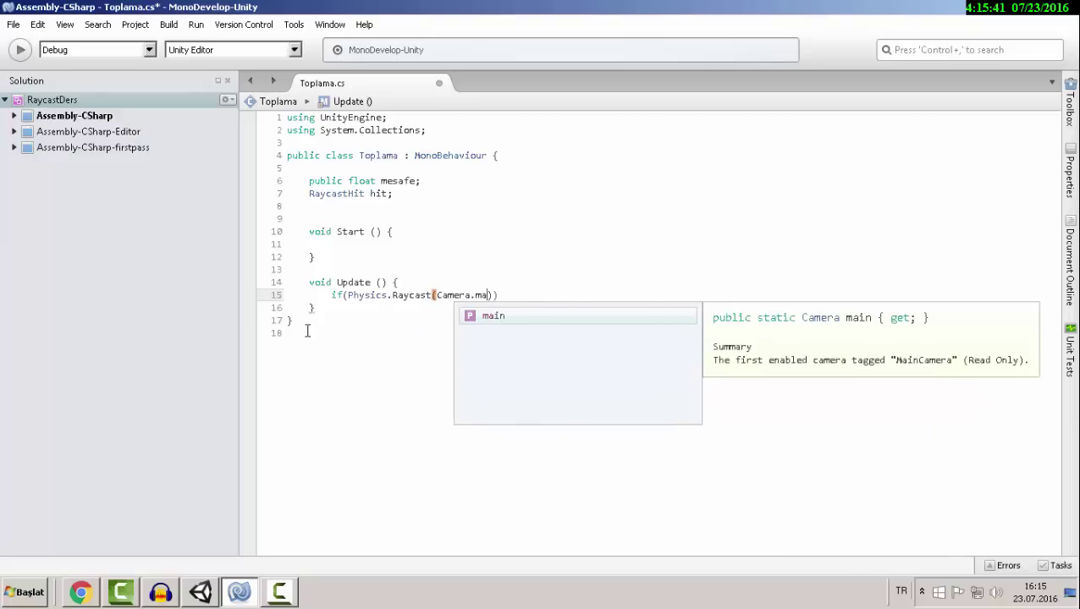
pyautogui.press('Return')
pyautogui.write('.')
# Check in Unity that the Camera object is tagged MainCamera, then return to the script.
pyautogui.click(201, 591)
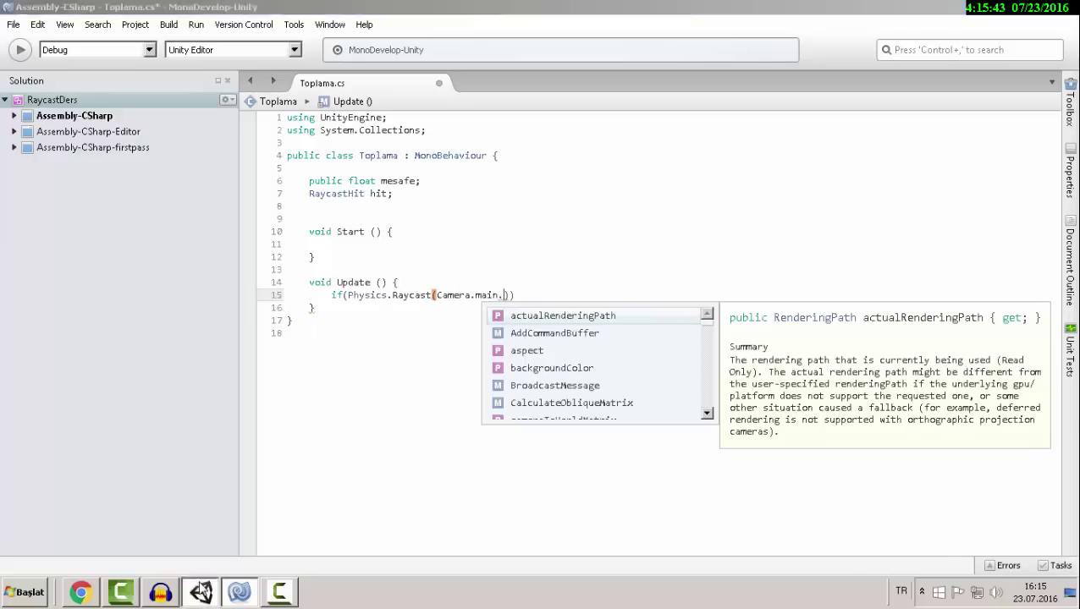
pyautogui.click(58, 102)
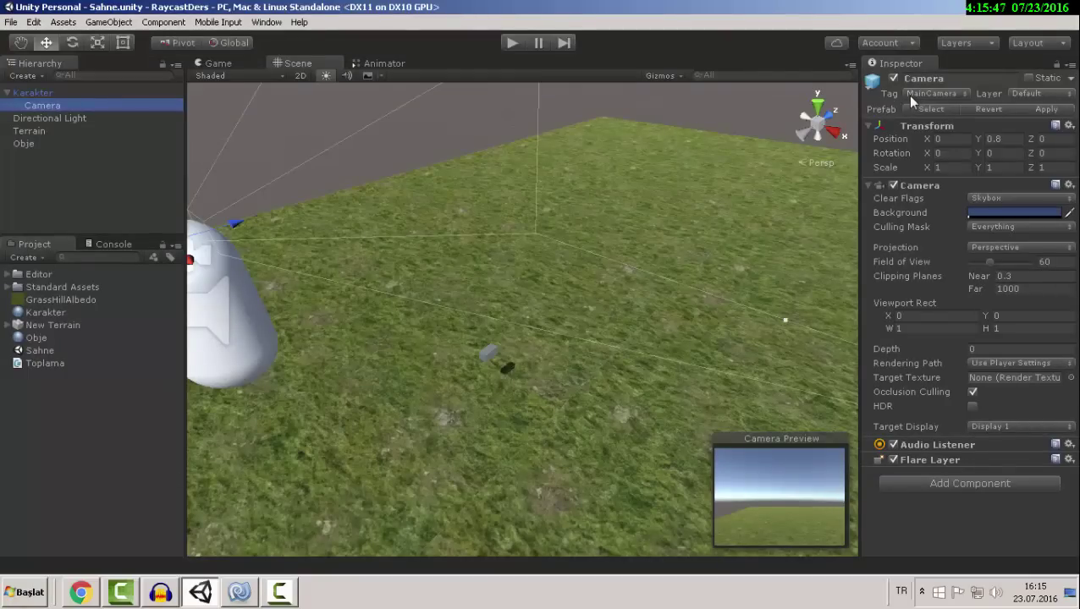
pyautogui.click(253, 591)
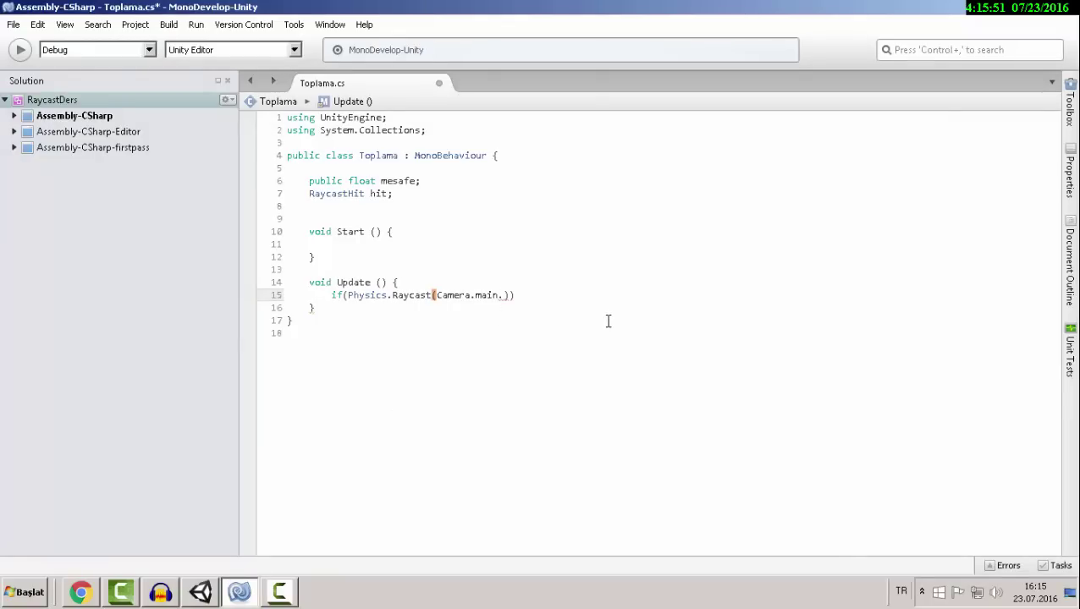
# Give the raycast Camera.main.transform.position as origin and Camera.main.transform.forward as direction.
pyautogui.write('tr')
pyautogui.press('Return')
pyautogui.write('.pos')
pyautogui.press('Return')
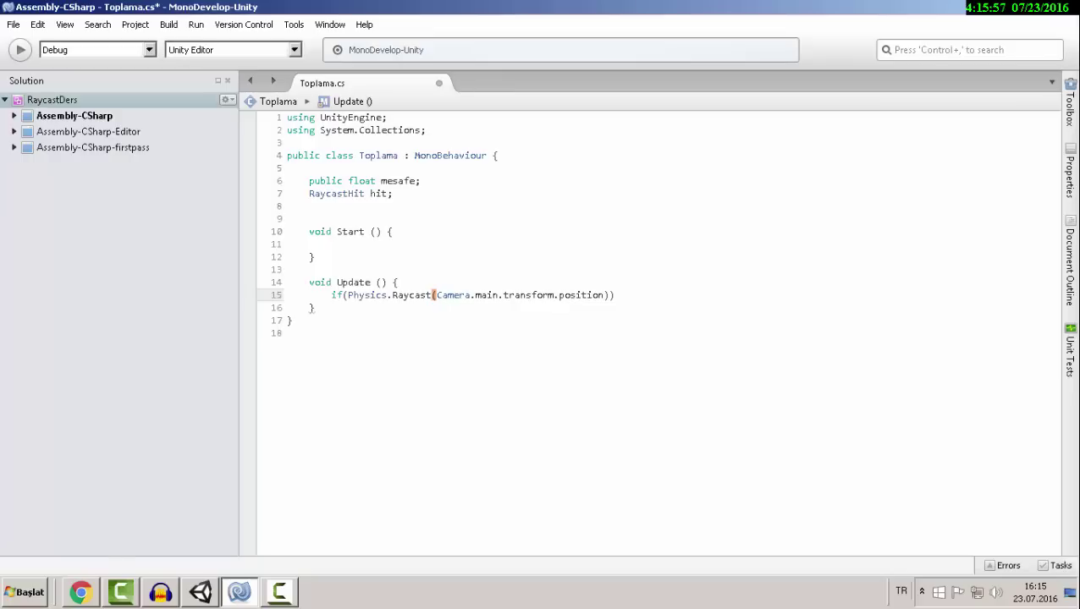
pyautogui.write(',')
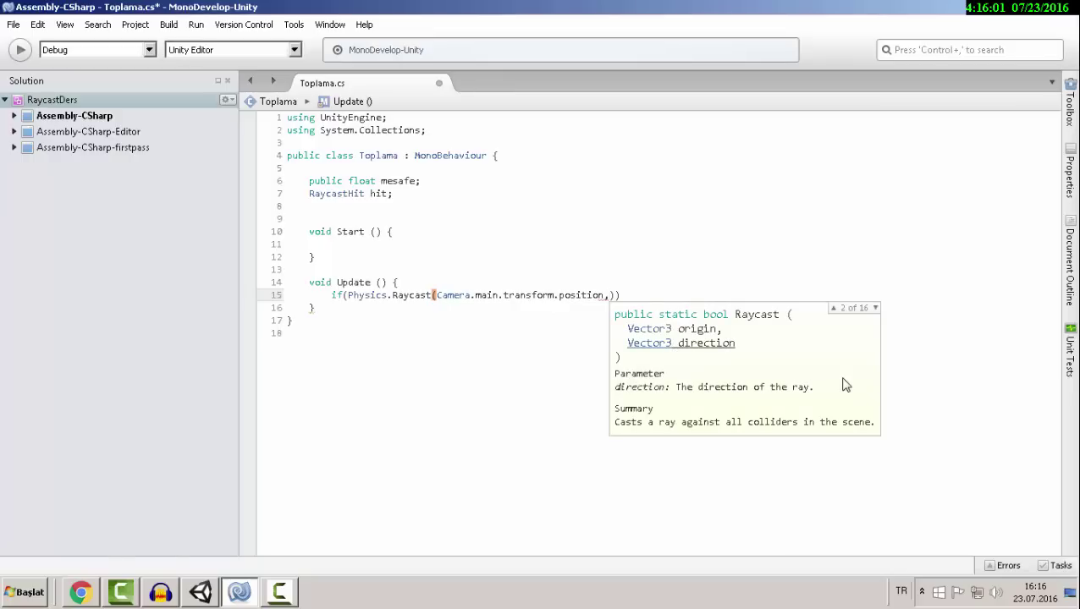
pyautogui.write('Came')
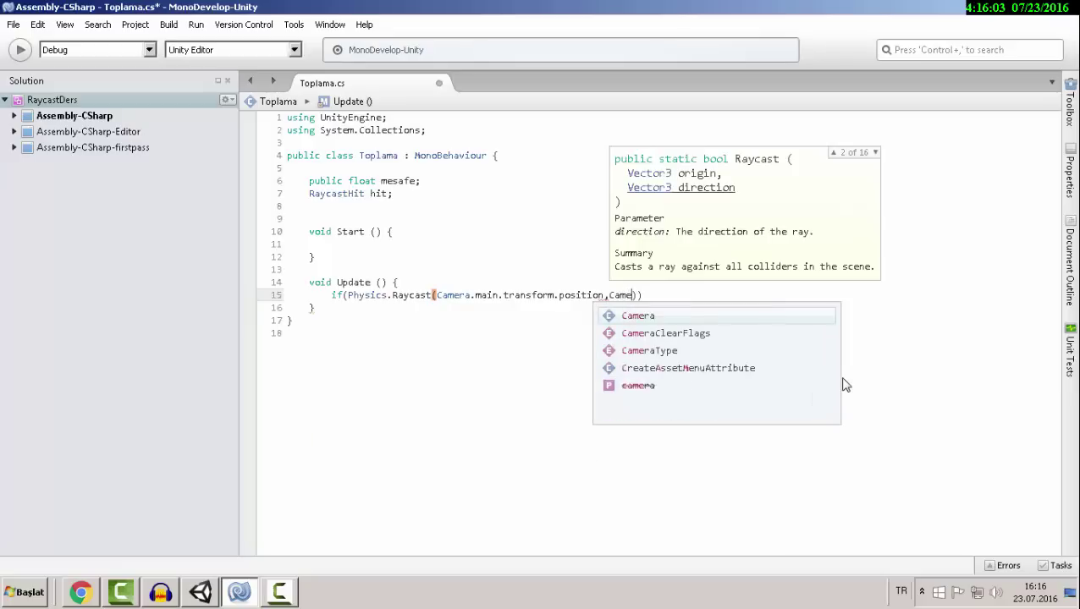
pyautogui.write('ra.m')
pyautogui.press('Return')
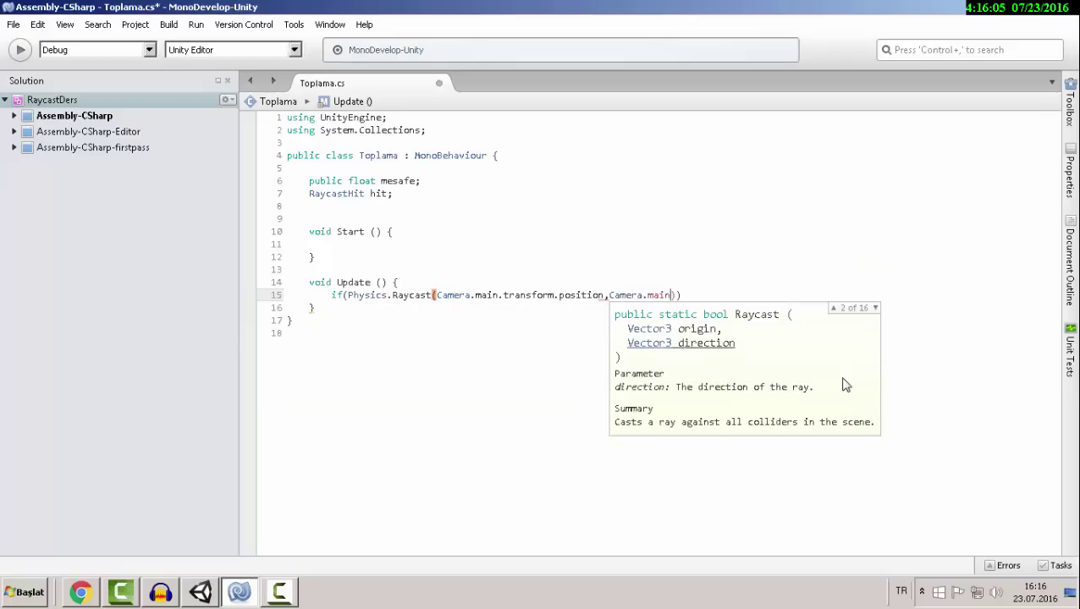
pyautogui.write('.transform')
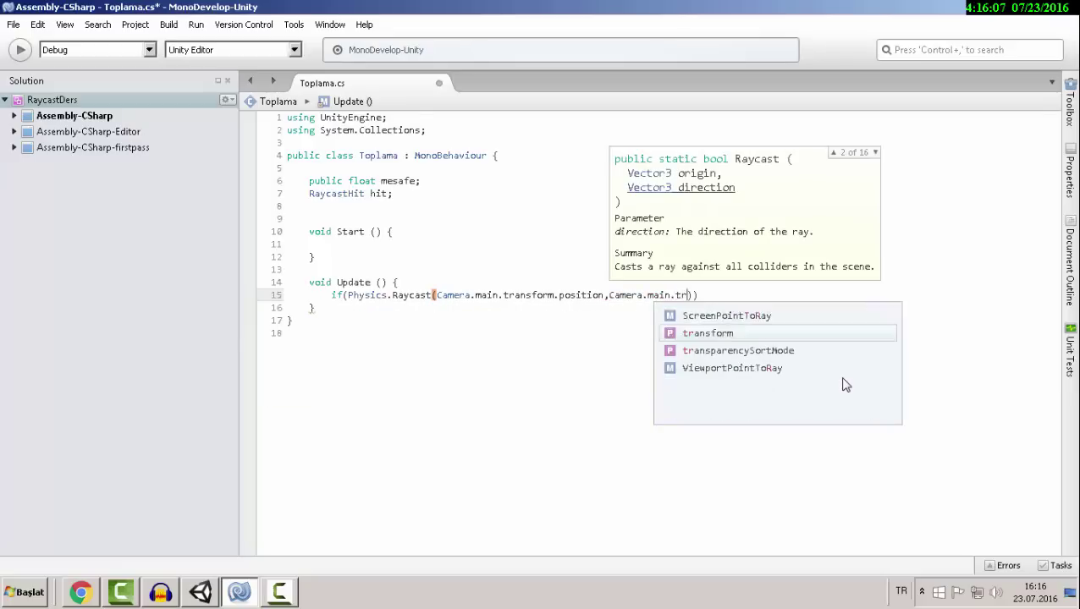
pyautogui.write('.forw')
pyautogui.press('Return')
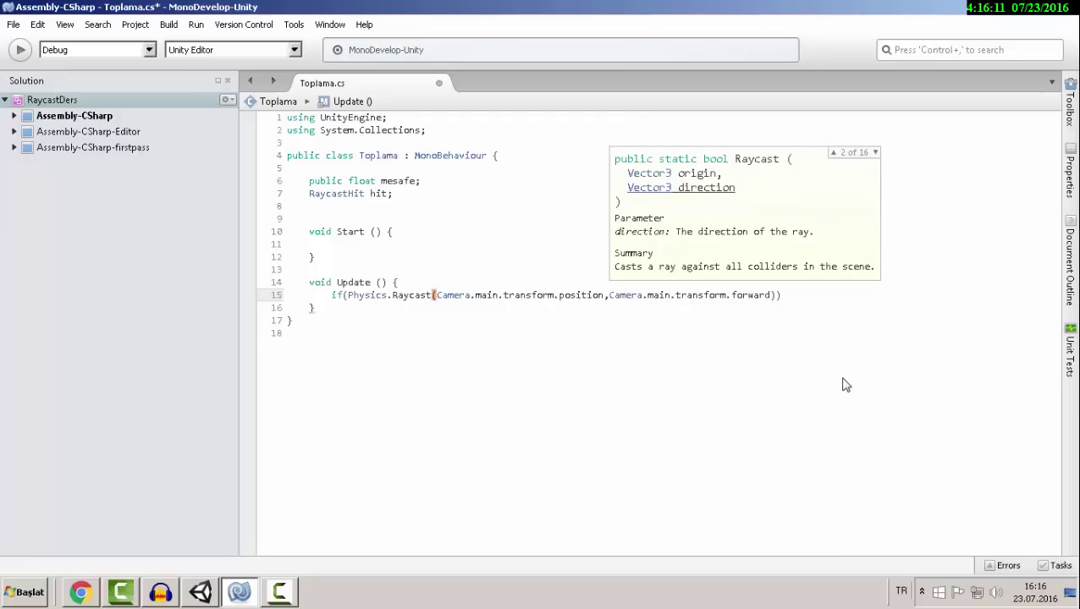
# Finish the raycast with 'out hit, mesafe' and open an empty if block.
pyautogui.write(',')
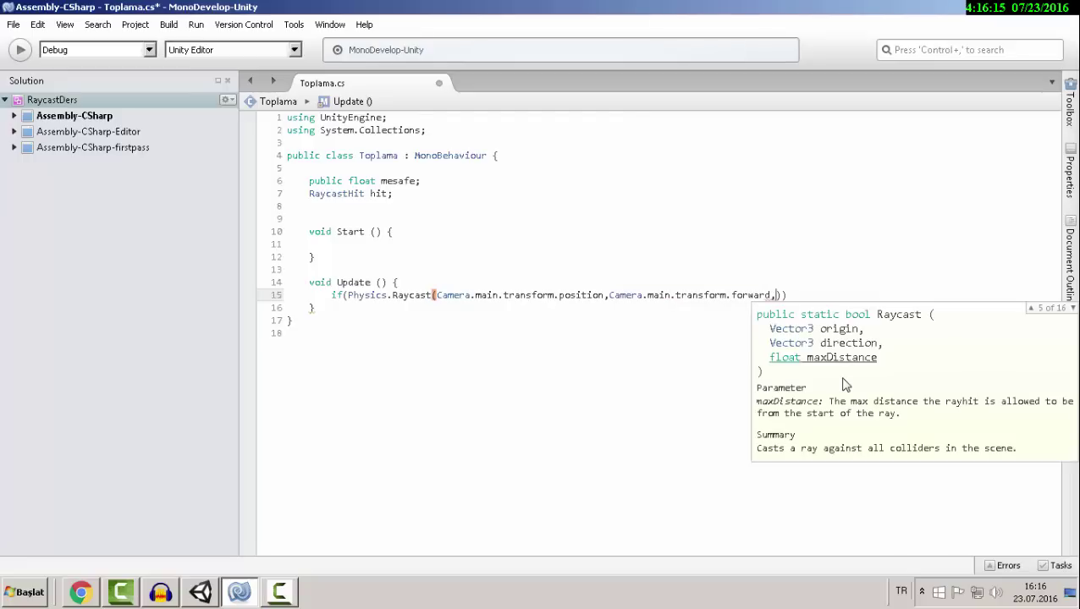
pyautogui.write('out ')
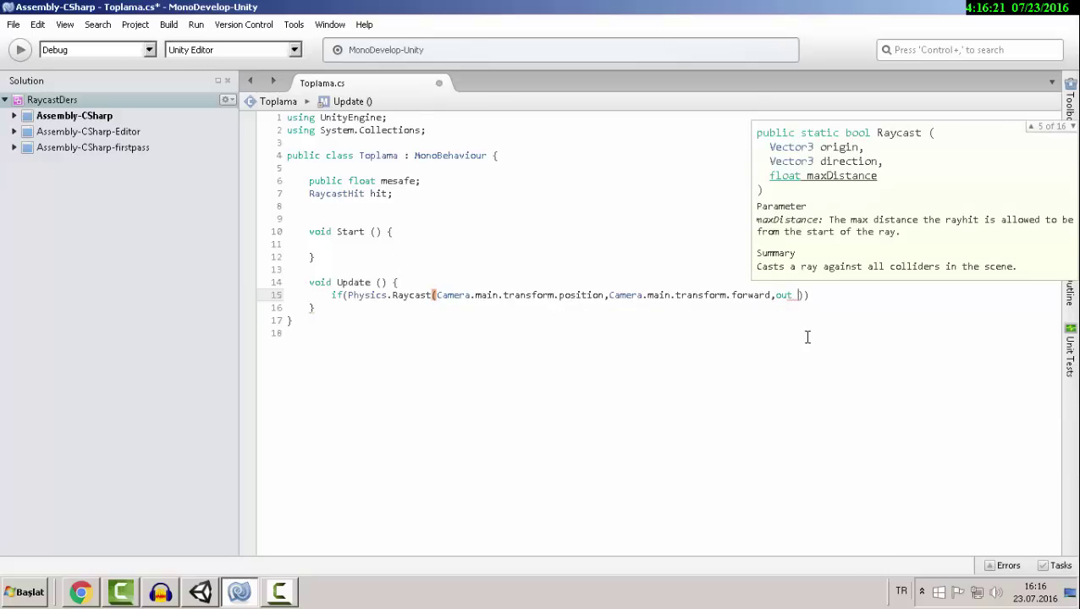
pyautogui.write('hit,')
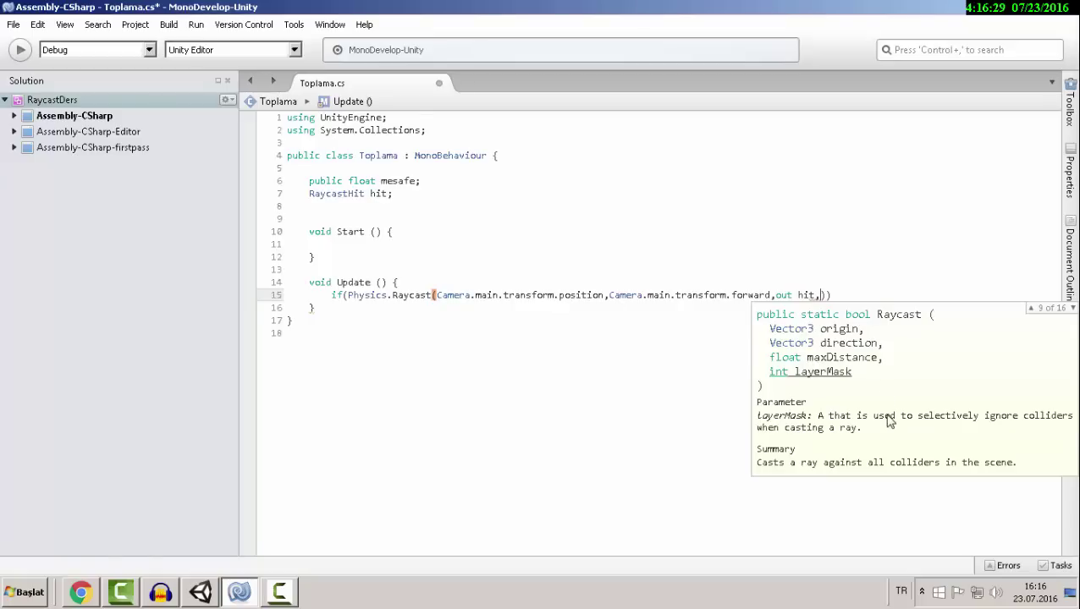
pyautogui.write('m')
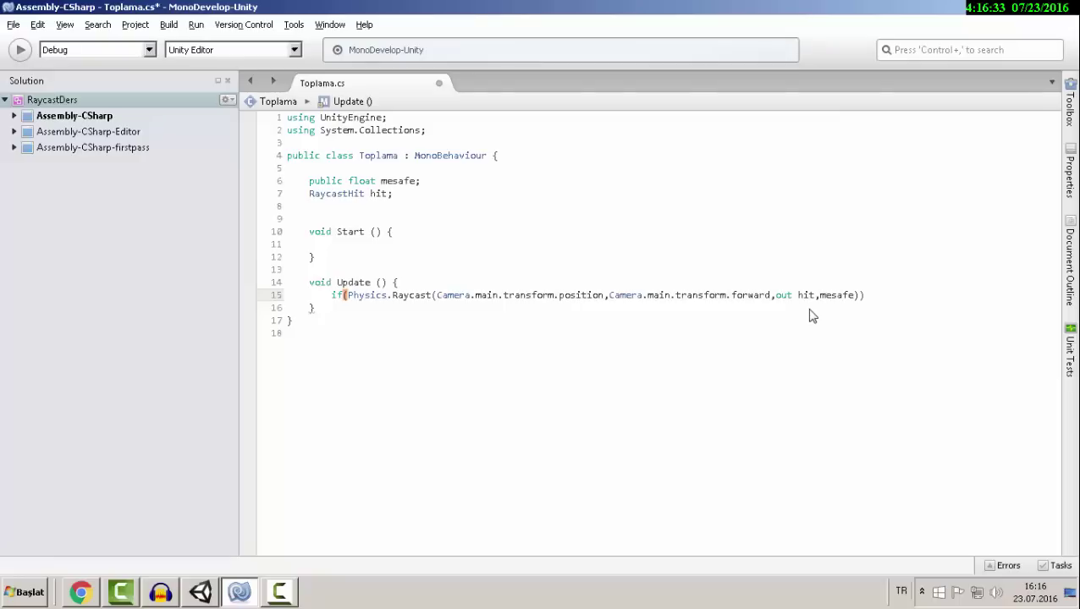
pyautogui.write('{')
pyautogui.press('Return')
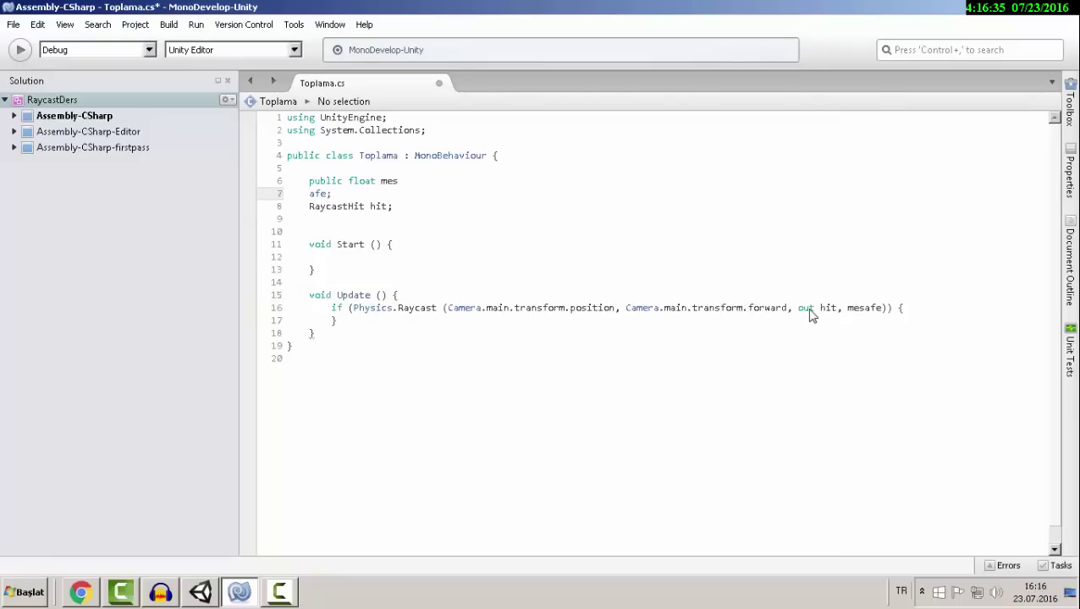
pyautogui.press('BackSpace')
pyautogui.click(914, 297)
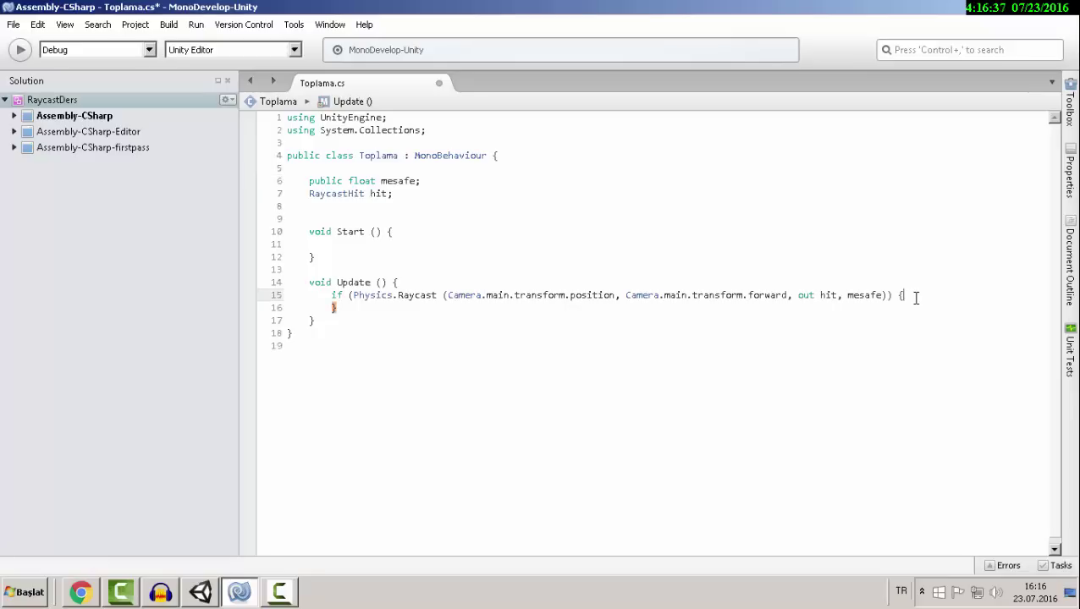
pyautogui.press('Down')
pyautogui.press('Return')
pyautogui.press('Return')
pyautogui.press('Up')
pyautogui.press('Up')
pyautogui.click(207, 595)
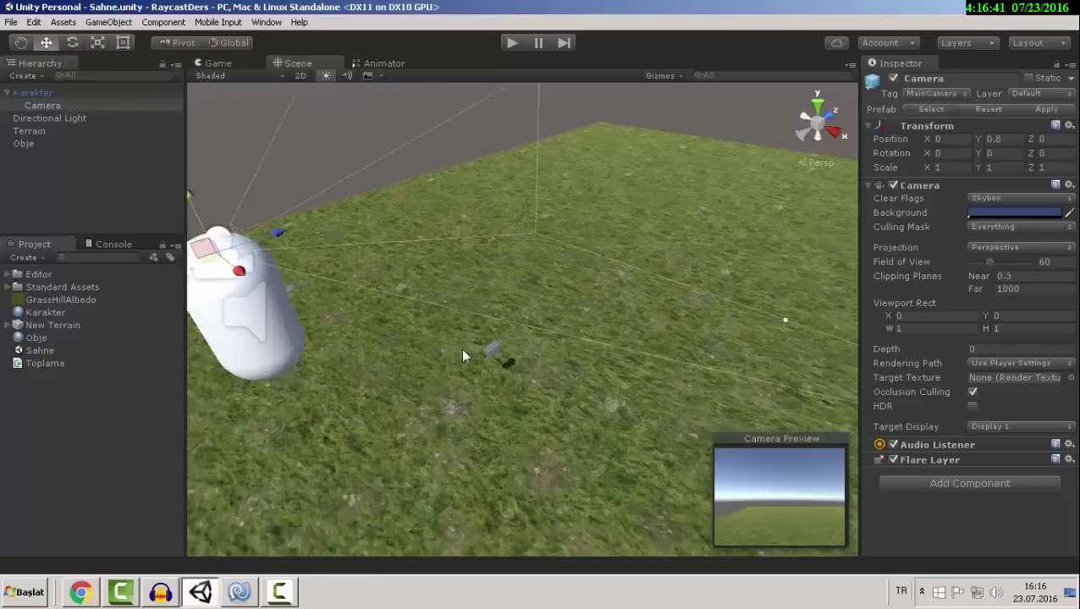
# Set the Directional Light's Shadow Type to No Shadows, then select the Obje cube.
pyautogui.moveTo(472, 395)
pyautogui.mouseDown(button='right')
pyautogui.moveTo(588, 459)
pyautogui.moveTo(605, 436)
pyautogui.moveTo(465, 391)
pyautogui.moveTo(494, 414)
pyautogui.moveTo(487, 349)
pyautogui.moveTo(354, 308)
pyautogui.moveTo(337, 373)
pyautogui.moveTo(338, 321)
pyautogui.moveTo(371, 424)
pyautogui.moveTo(509, 339)
pyautogui.moveTo(381, 390)
pyautogui.moveTo(493, 358)
pyautogui.mouseUp(button='right')
pyautogui.scroll(-3, 474, 355)
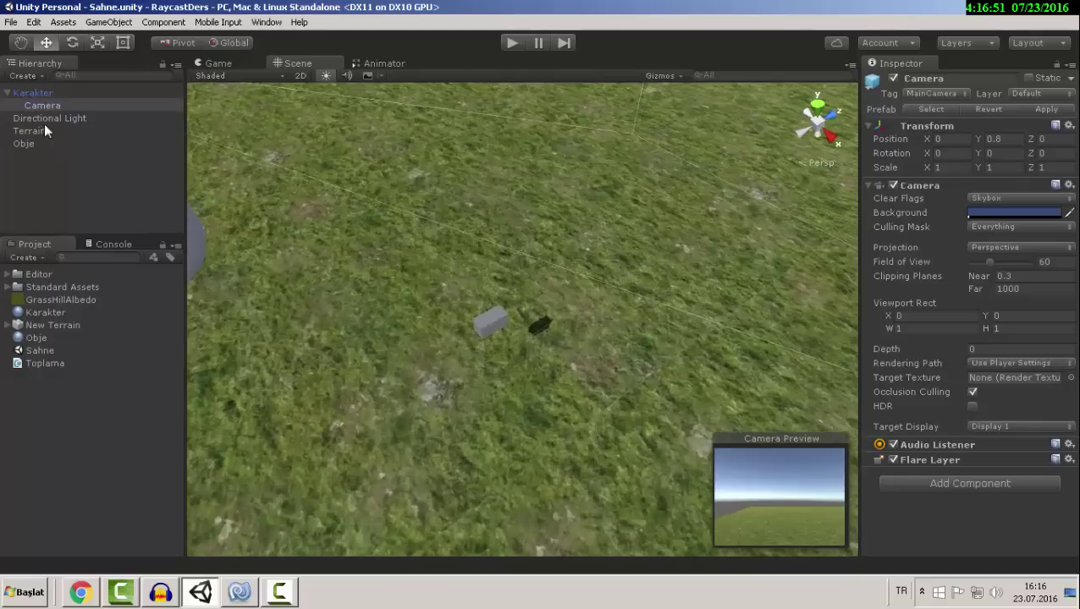
pyautogui.click(46, 119)
pyautogui.click(973, 266)
pyautogui.click(990, 278)
pyautogui.moveTo(265, 186); pyautogui.dragTo(389, 325)
pyautogui.moveTo(389, 326); pyautogui.dragTo(365, 268, button='right')
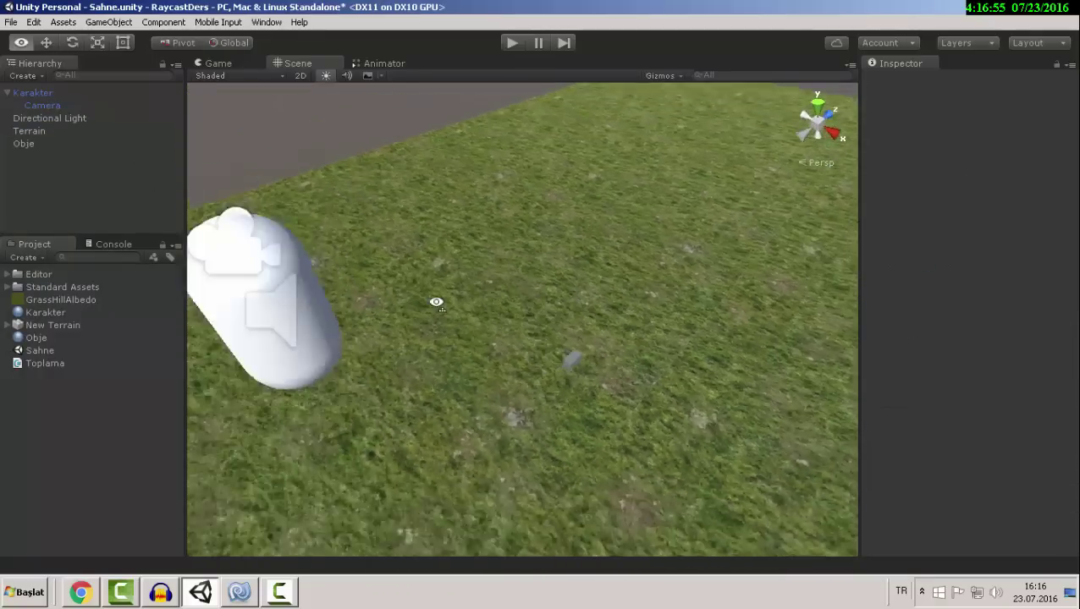
pyautogui.click(429, 302)
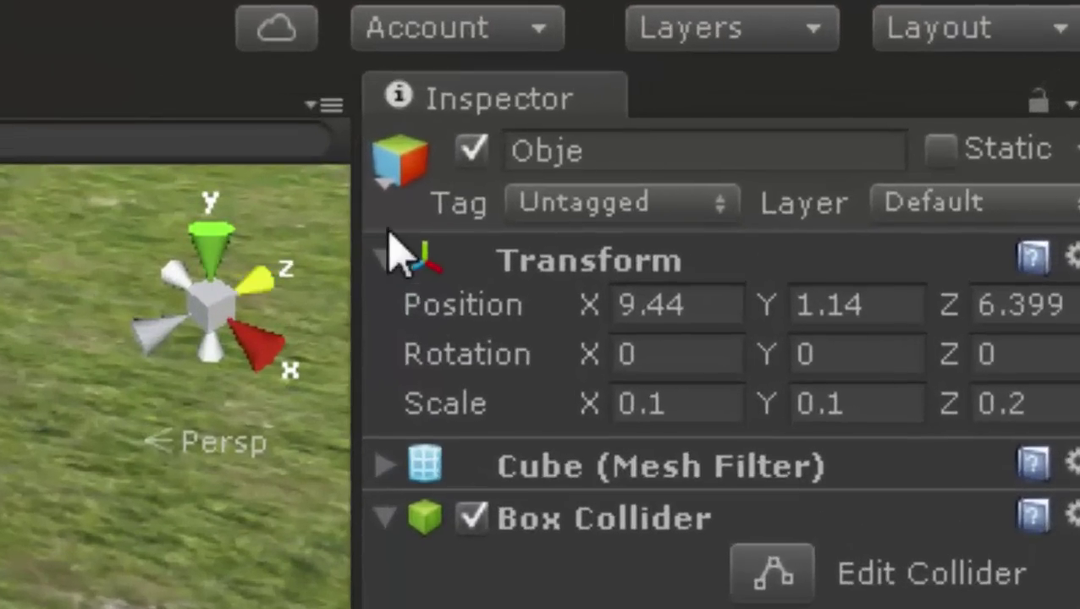
# Create a new tag named 'Obje' in the Tags & Layers manager.
pyautogui.click(555, 209)
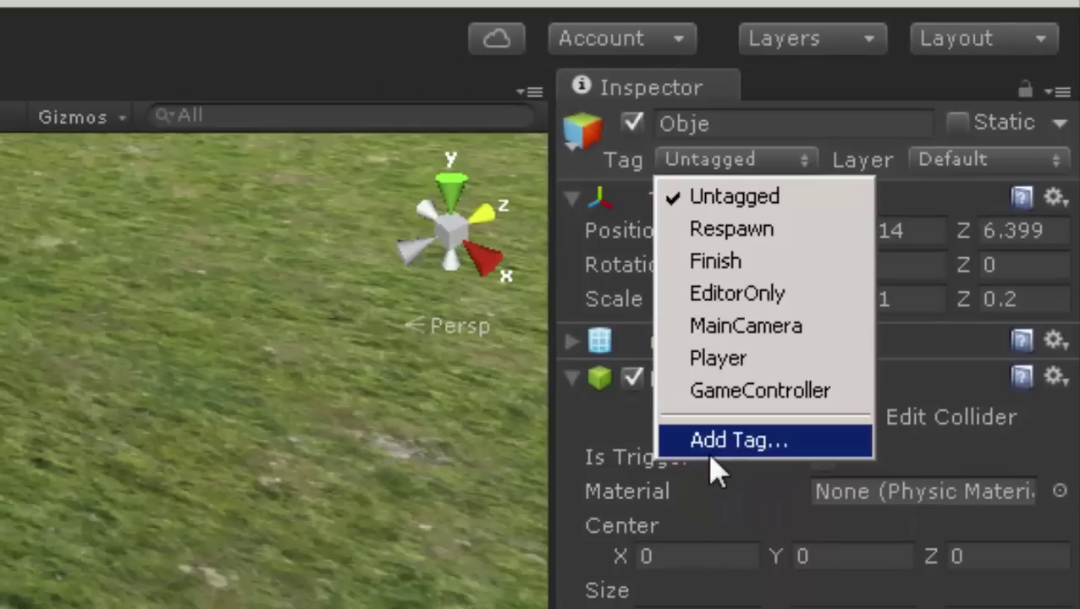
pyautogui.click(711, 457)
pyautogui.click(977, 288)
pyautogui.click(948, 258)
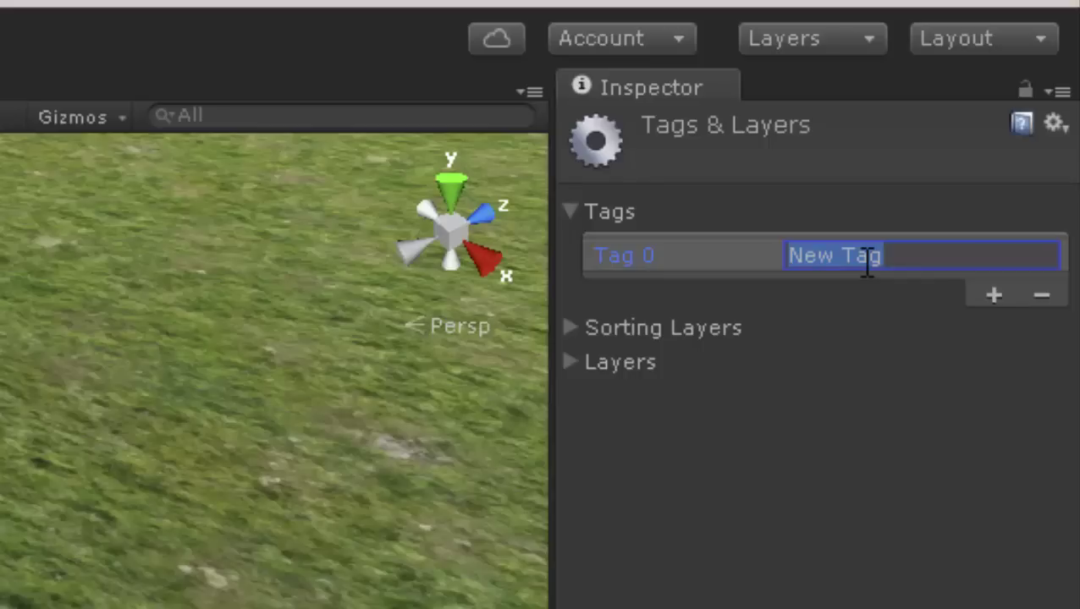
pyautogui.press('Escape')
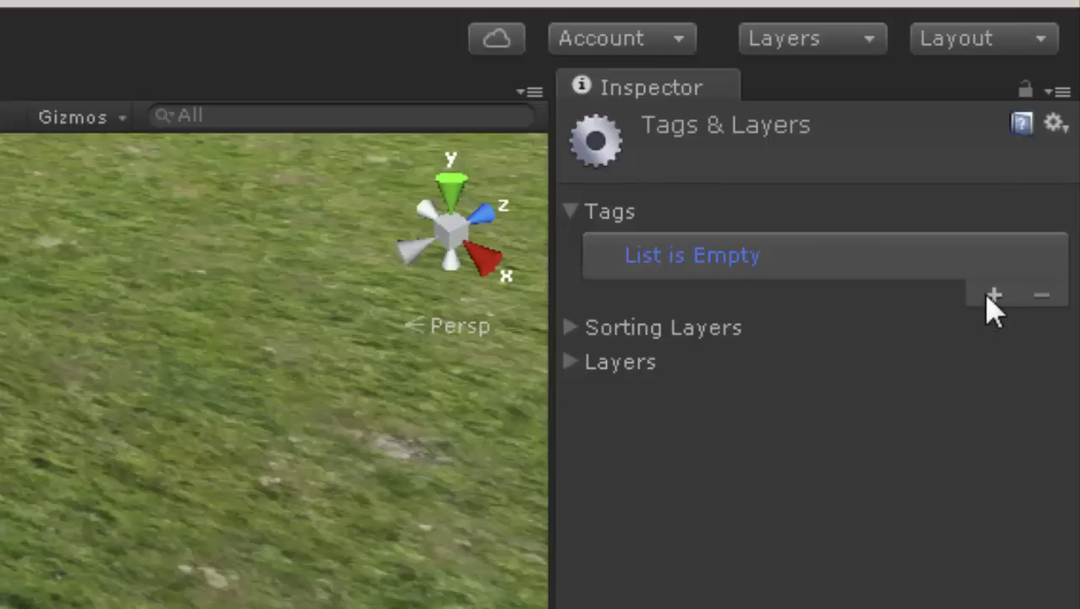
pyautogui.click(992, 298)
pyautogui.write('bje')
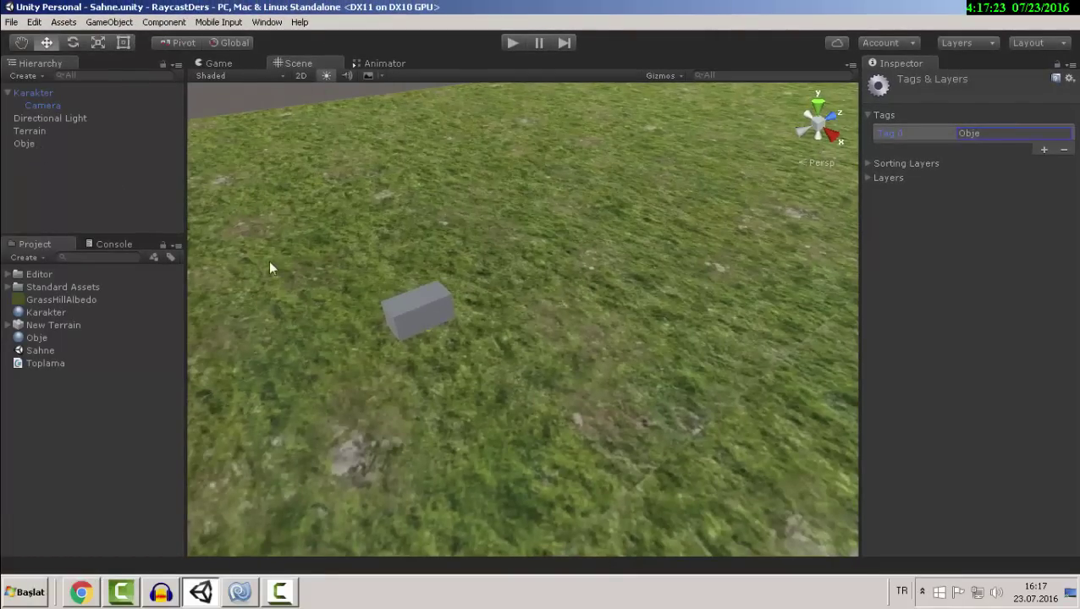
# Assign the Obje tag to the Obje cube and confirm it stuck.
pyautogui.click(427, 324)
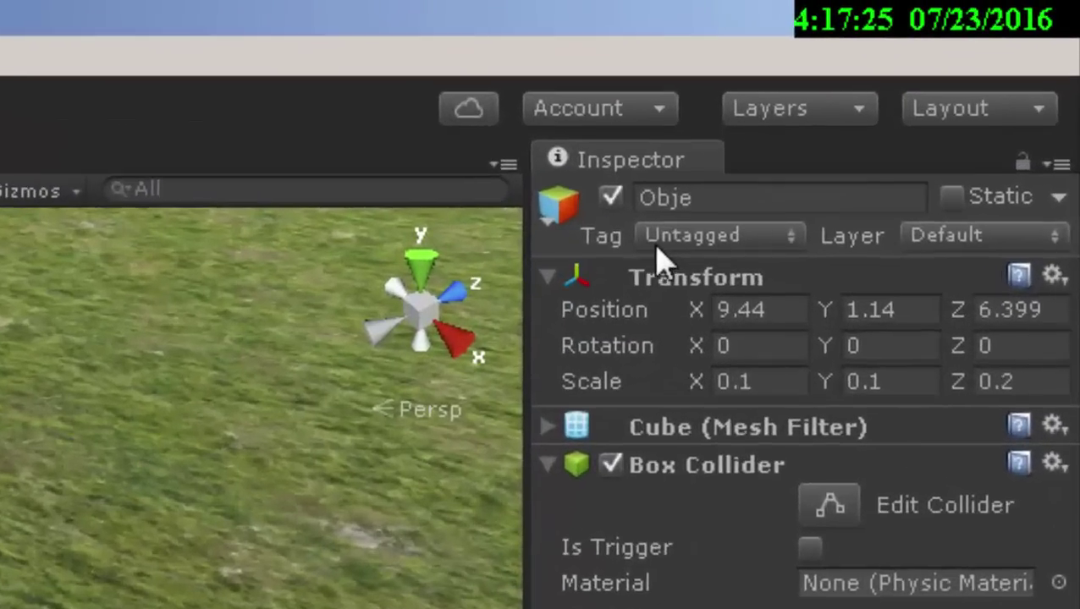
pyautogui.click(657, 244)
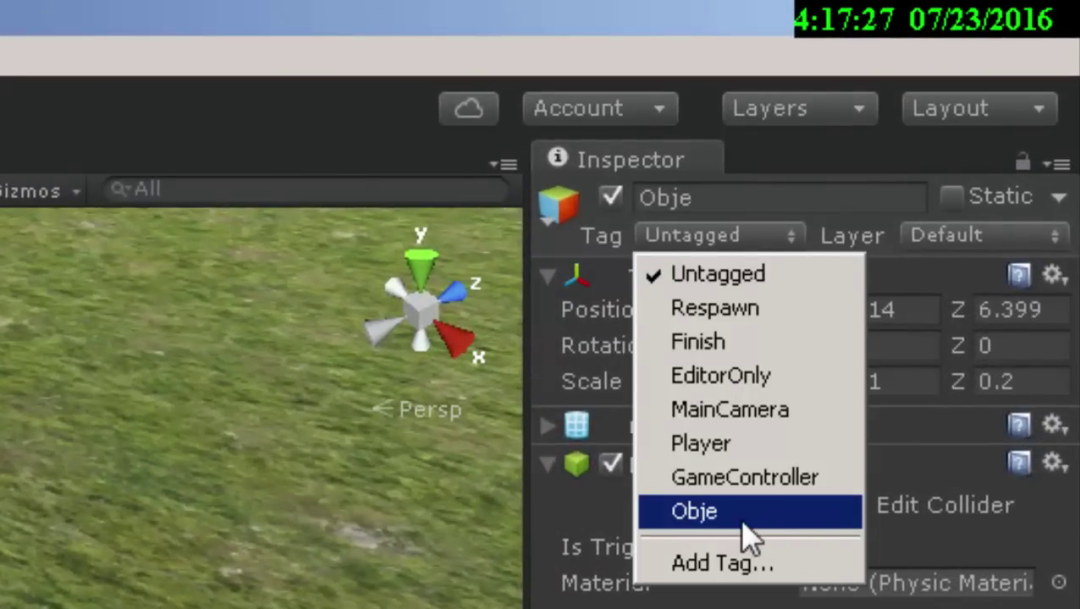
pyautogui.click(745, 535)
pyautogui.click(935, 93)
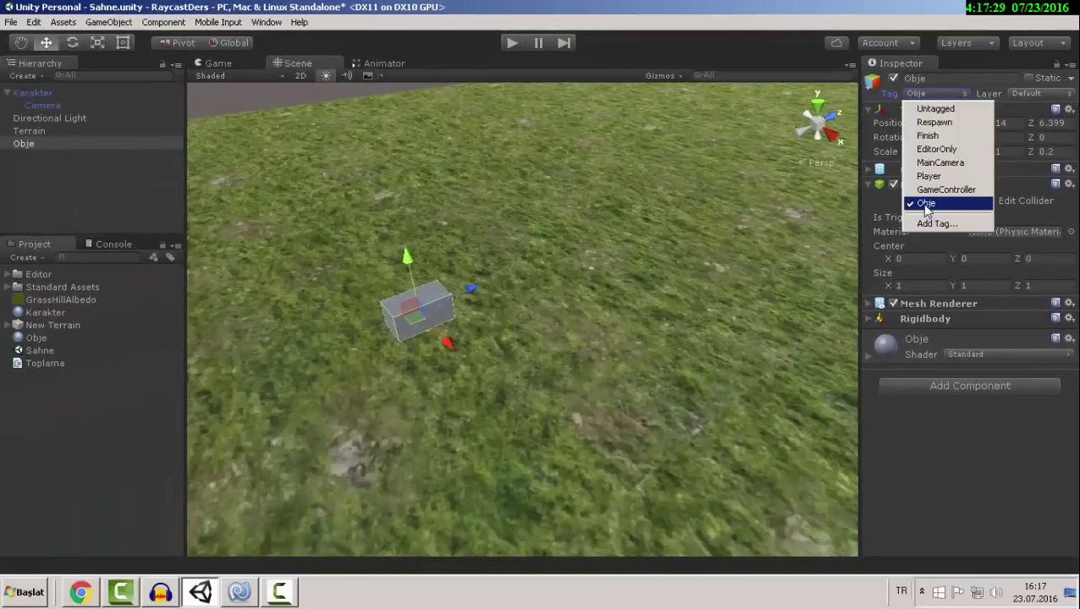
pyautogui.click(922, 205)
pyautogui.click(30, 156)
pyautogui.click(34, 146)
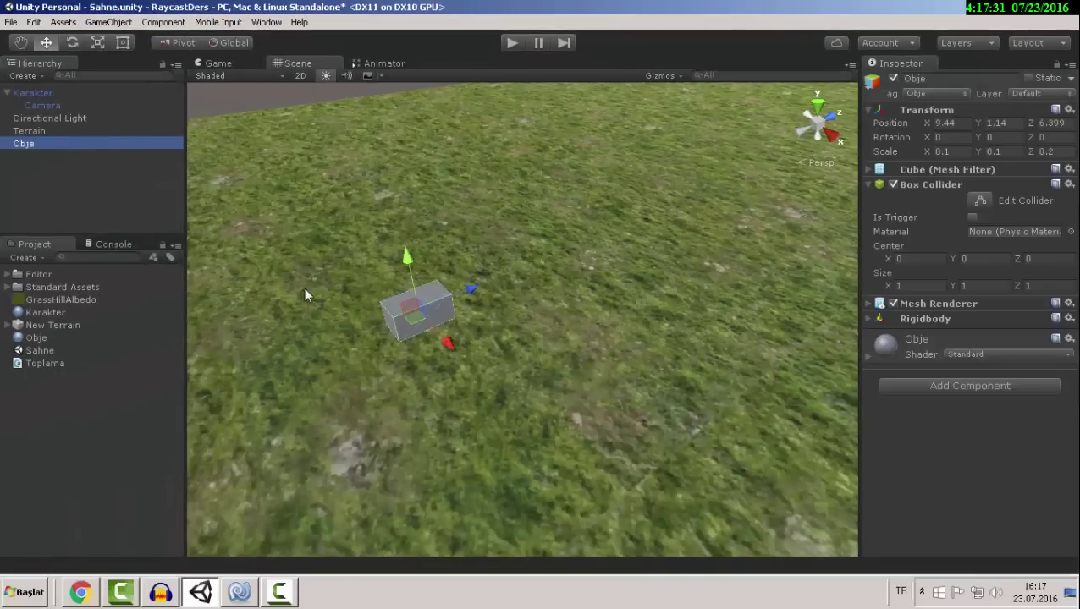
pyautogui.click(65, 174)
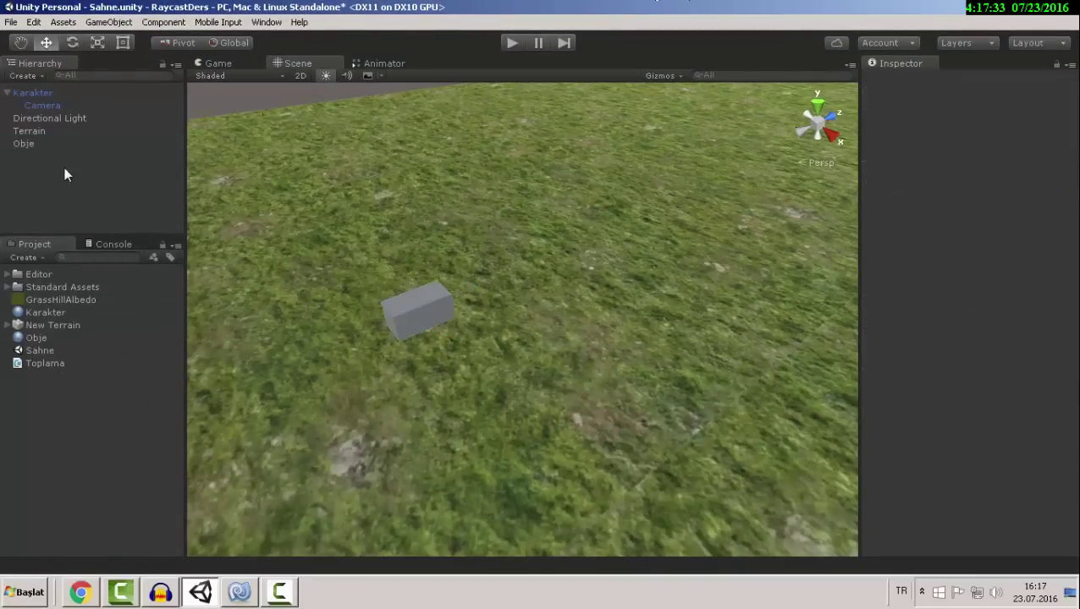
# Inside the raycast block, destroy hit.transform.gameObject when hit.transform.tag equals "Obje".
pyautogui.click(240, 591)
pyautogui.write('if()')
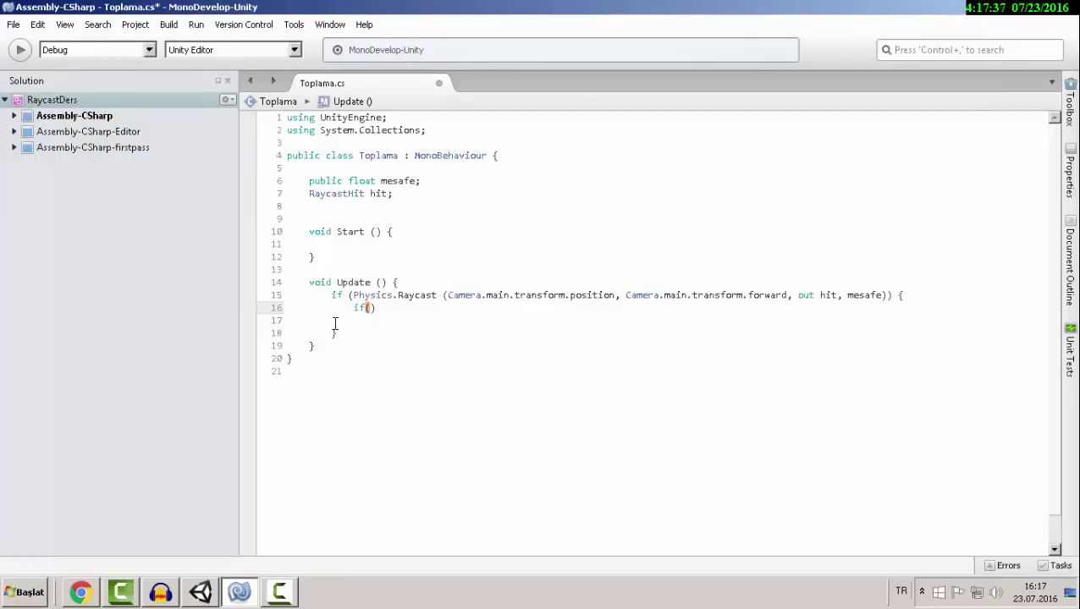
pyautogui.write('hit.')
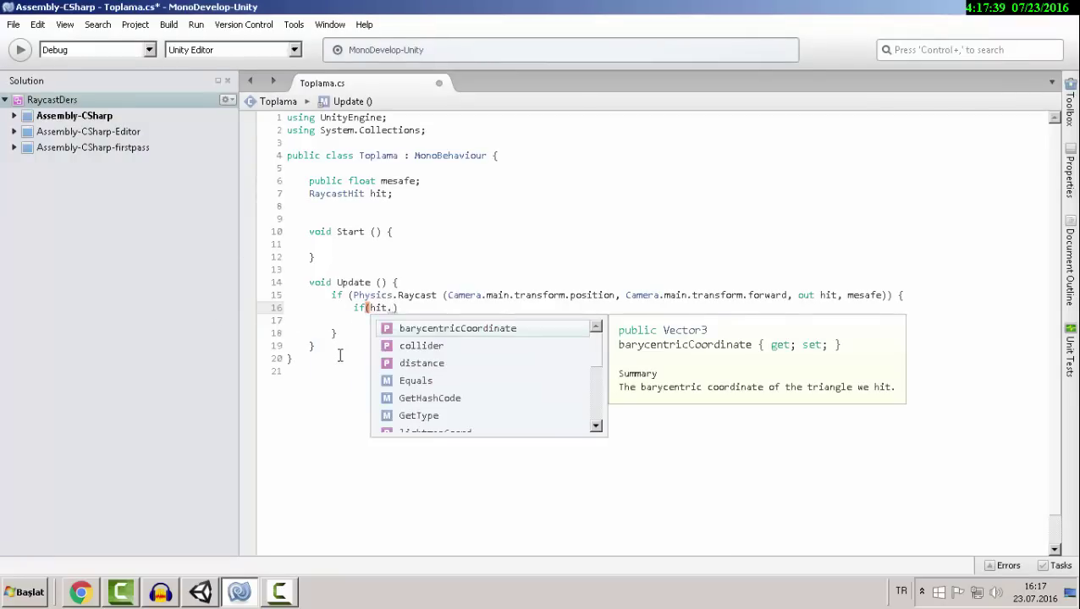
pyautogui.write('ga')
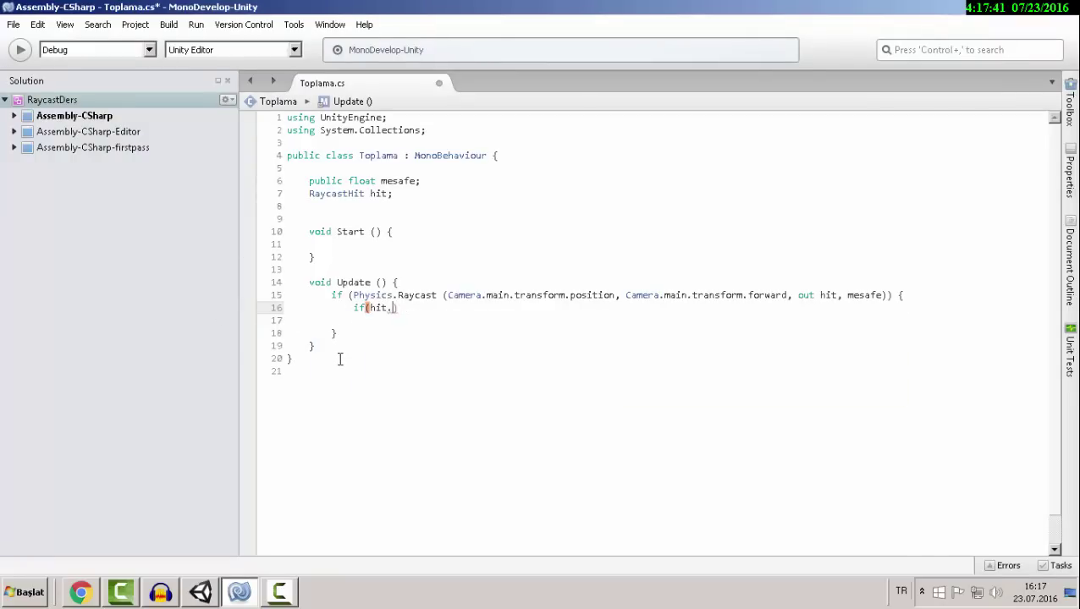
pyautogui.write('tra')
pyautogui.press('Return')
pyautogui.write('.tag')
pyautogui.press('Return')
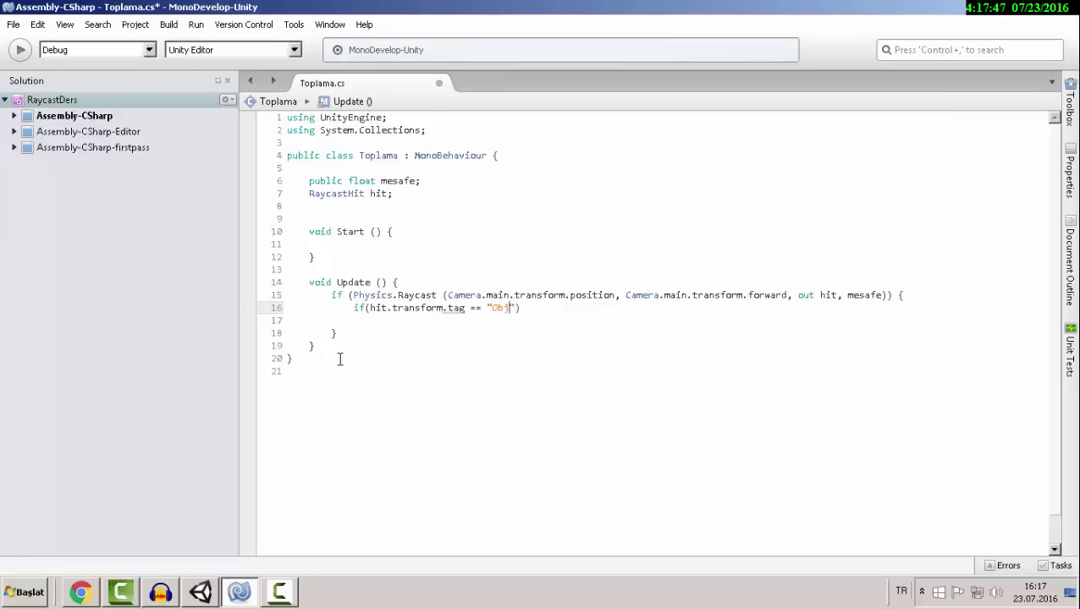
pyautogui.write('{')
pyautogui.press('Return')
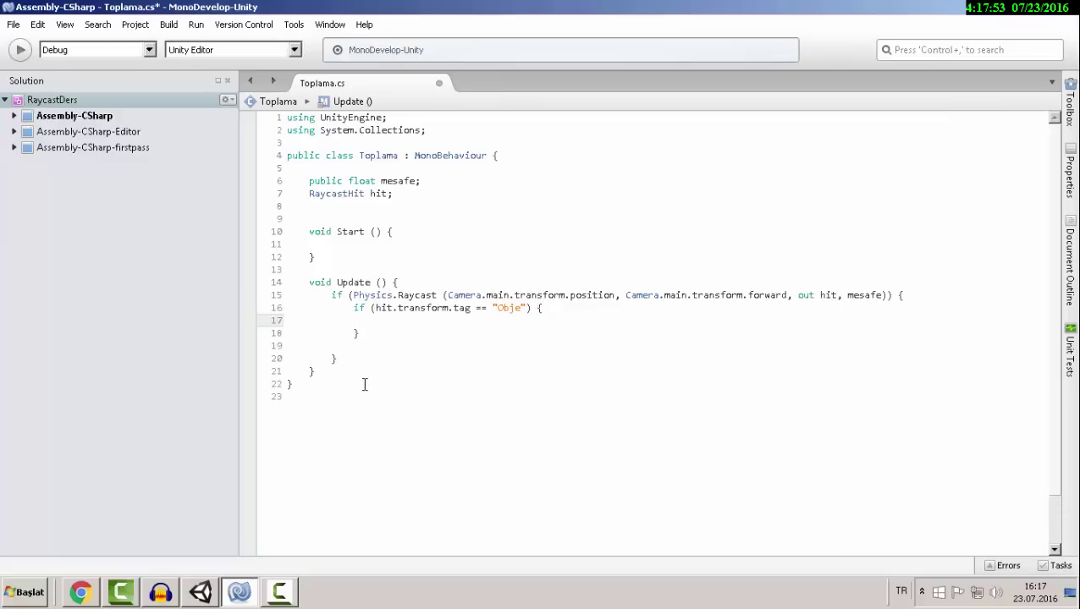
pyautogui.write('Des')
pyautogui.press('Return')
pyautogui.write('Destroy(hit.')
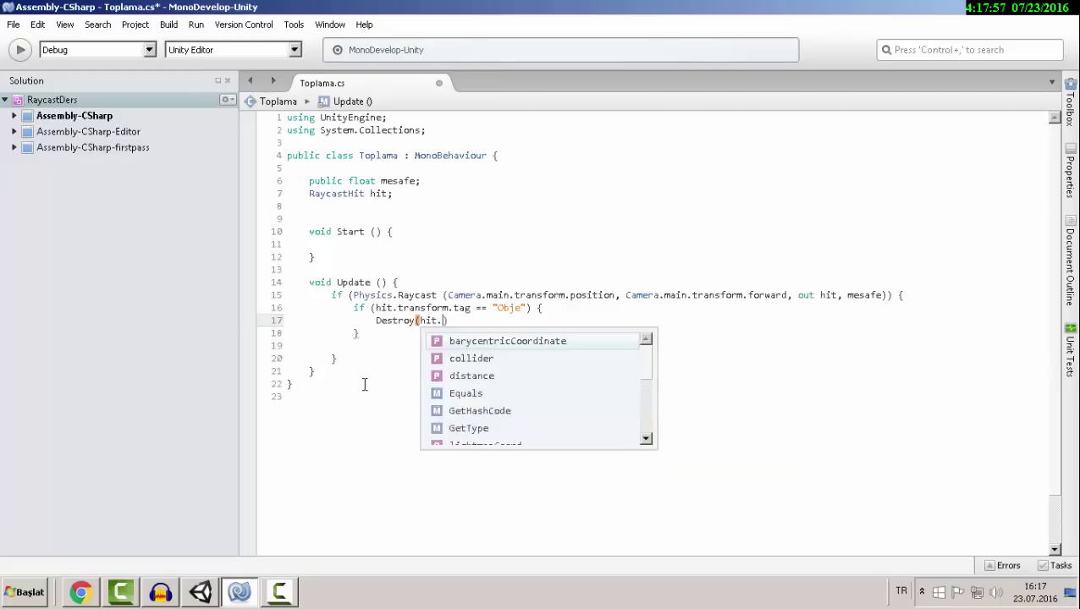
pyautogui.write('transform.gameObject)')
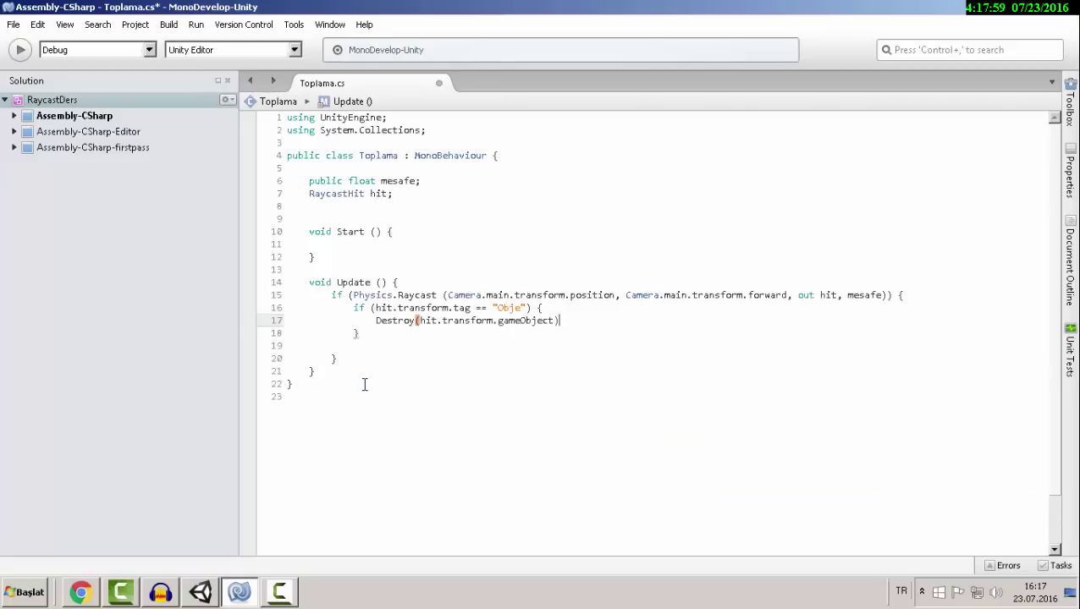
pyautogui.write(';')
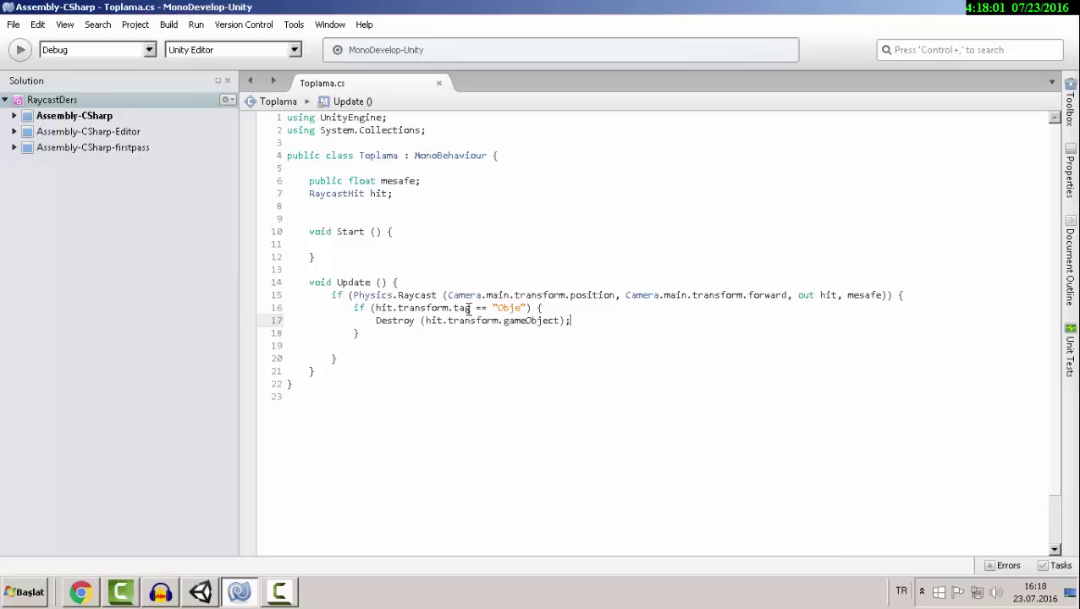
pyautogui.click(200, 591)
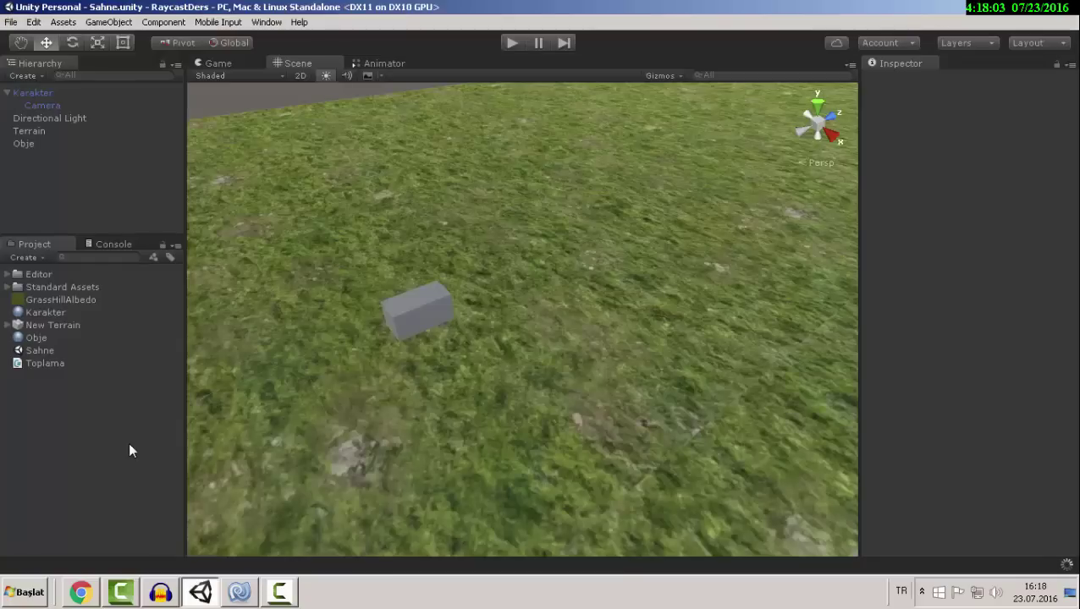
# Run a quick play test, then attach the Toplama script to Karakter.
pyautogui.click(509, 45)
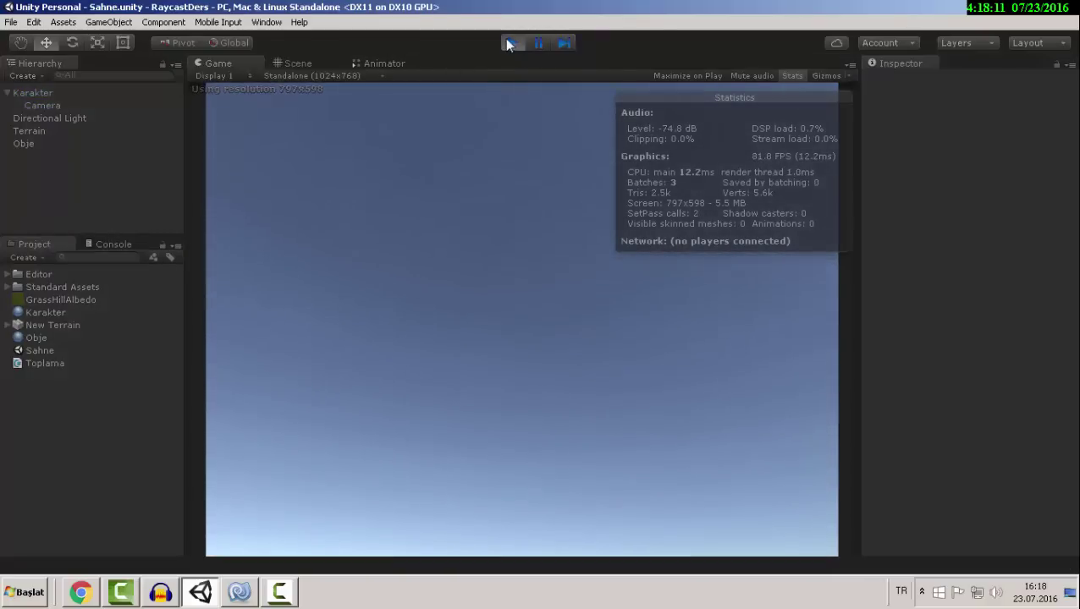
pyautogui.click(507, 44)
pyautogui.click(44, 93)
pyautogui.moveTo(36, 362); pyautogui.dragTo(32, 92)
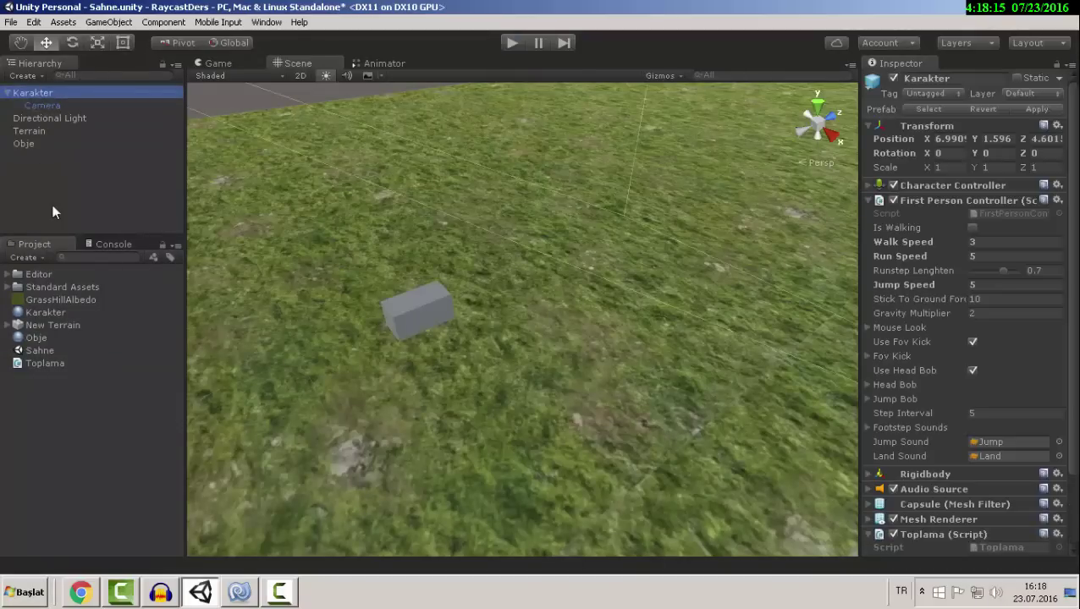
# Play the scene again to test Toplama, stop it, and move to the Game view.
pyautogui.click(511, 44)
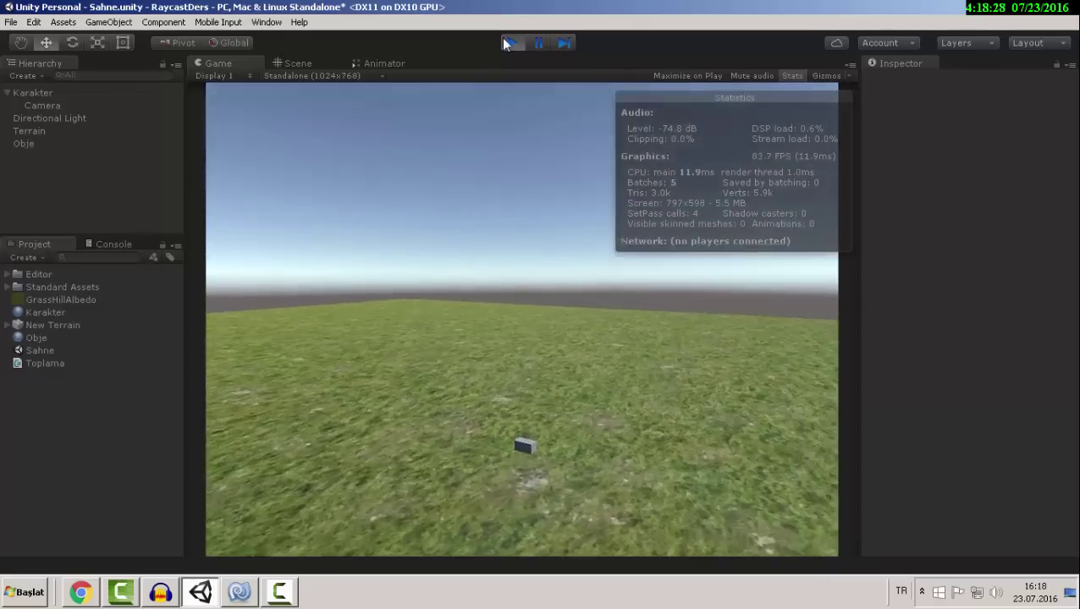
pyautogui.click(503, 39)
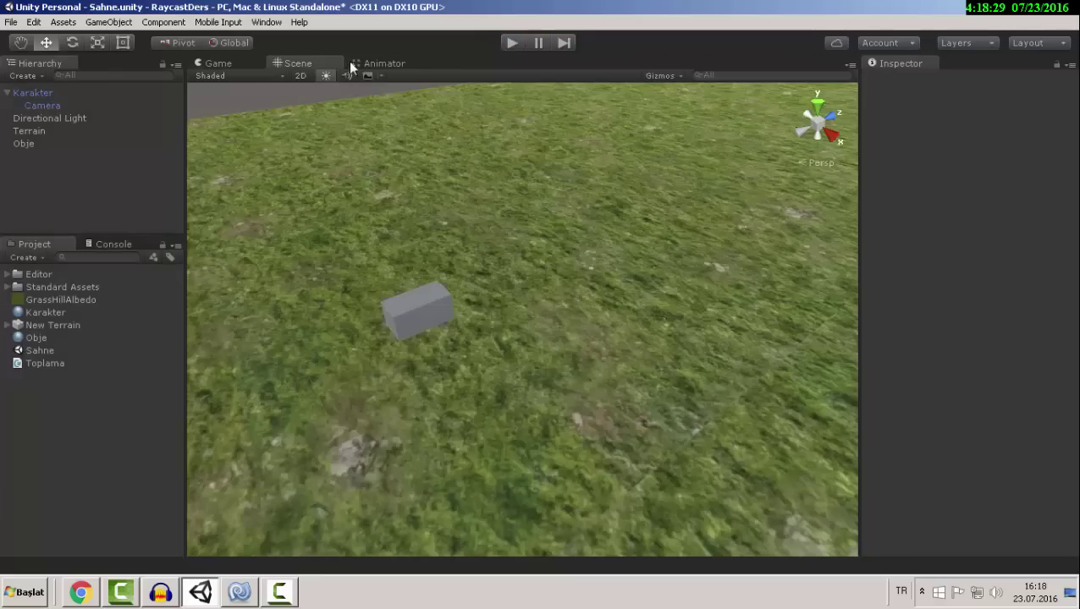
pyautogui.scroll(-5, 453, 297)
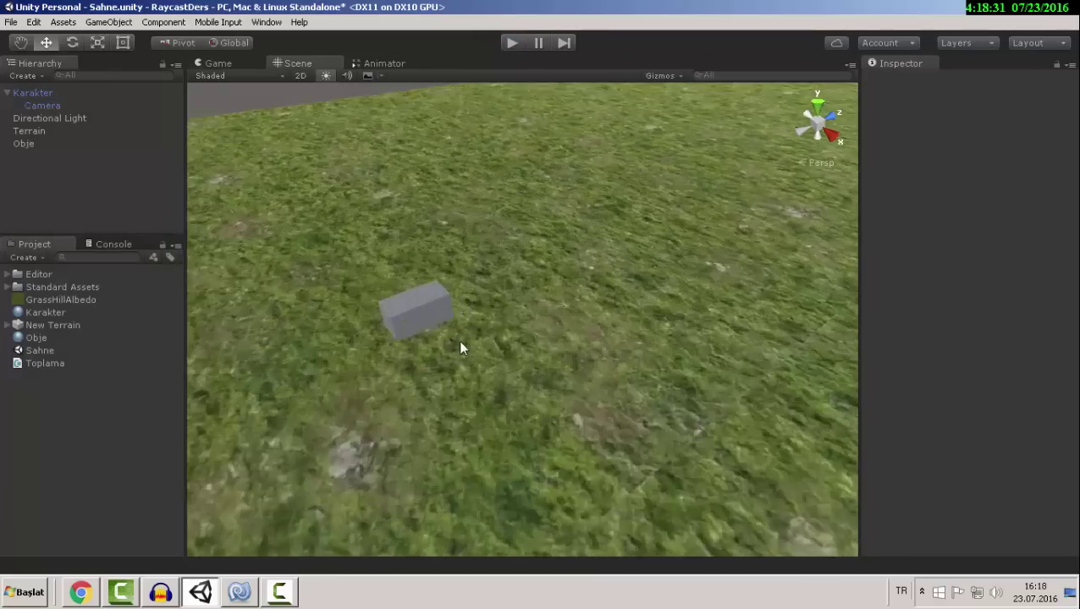
pyautogui.moveTo(494, 322)
pyautogui.mouseDown(button='right')
pyautogui.moveTo(533, 390)
pyautogui.moveTo(602, 320)
pyautogui.mouseUp(button='right')
pyautogui.click(227, 64)
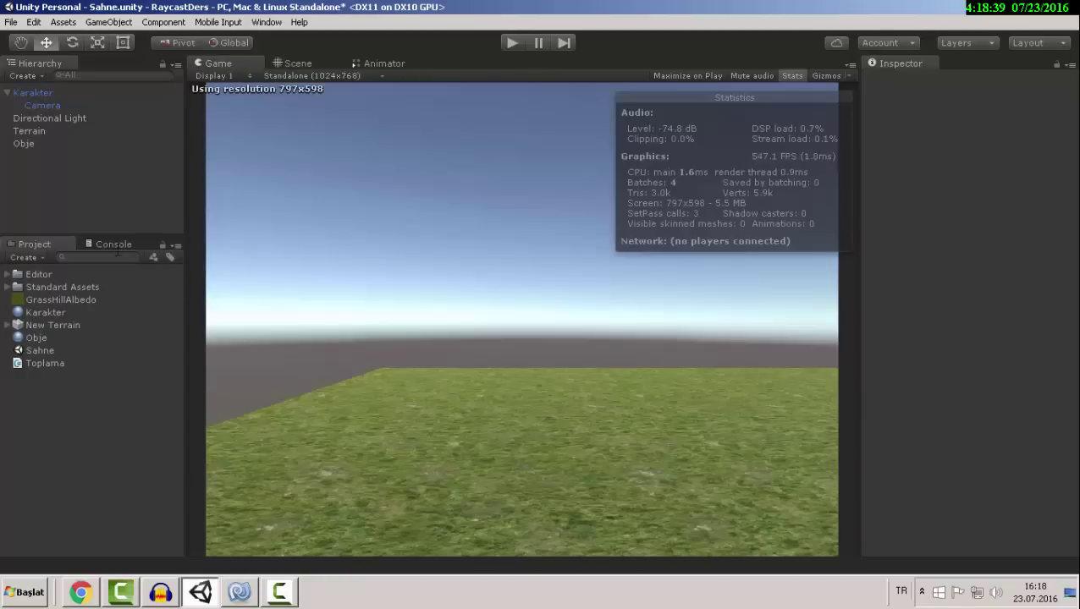
# Add a UI Canvas rendered through the camera that scales with screen size.
pyautogui.moveTo(128, 232); pyautogui.dragTo(128, 298)
pyautogui.rightClick(70, 191)
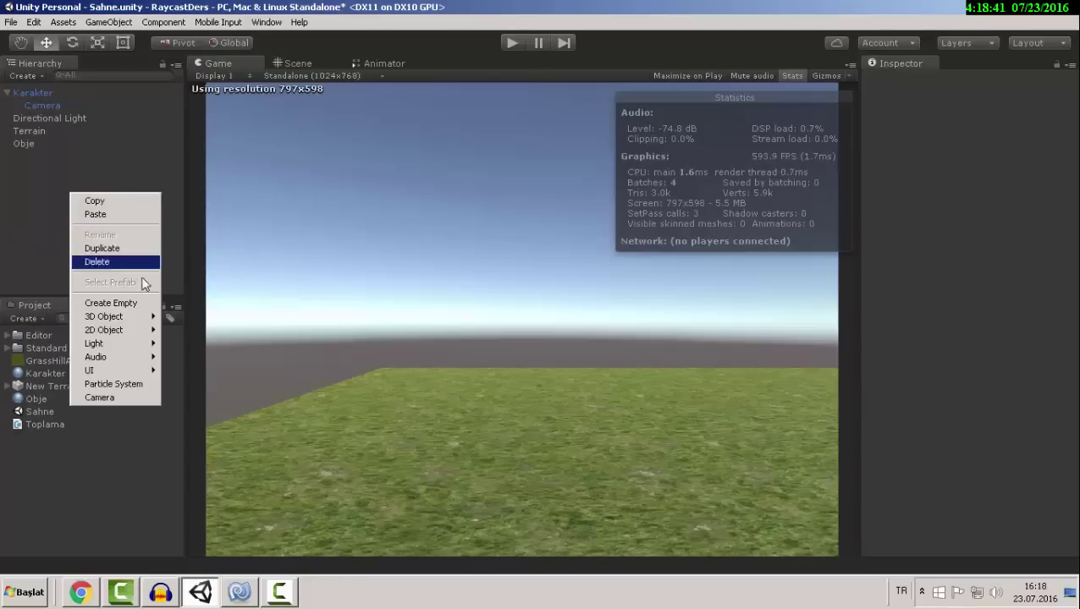
pyautogui.moveTo(119, 370)
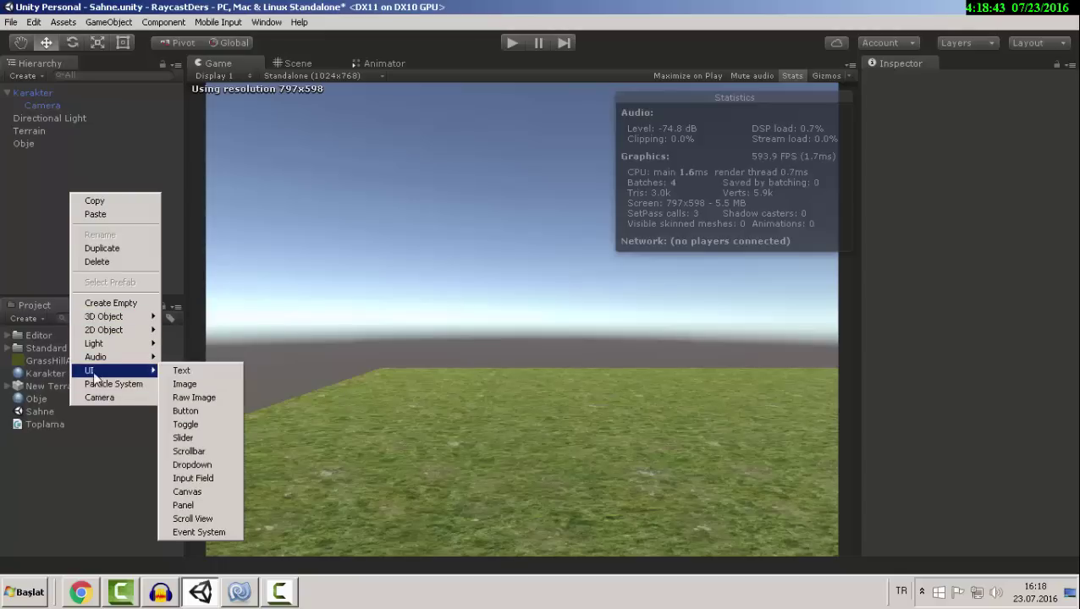
pyautogui.click(190, 492)
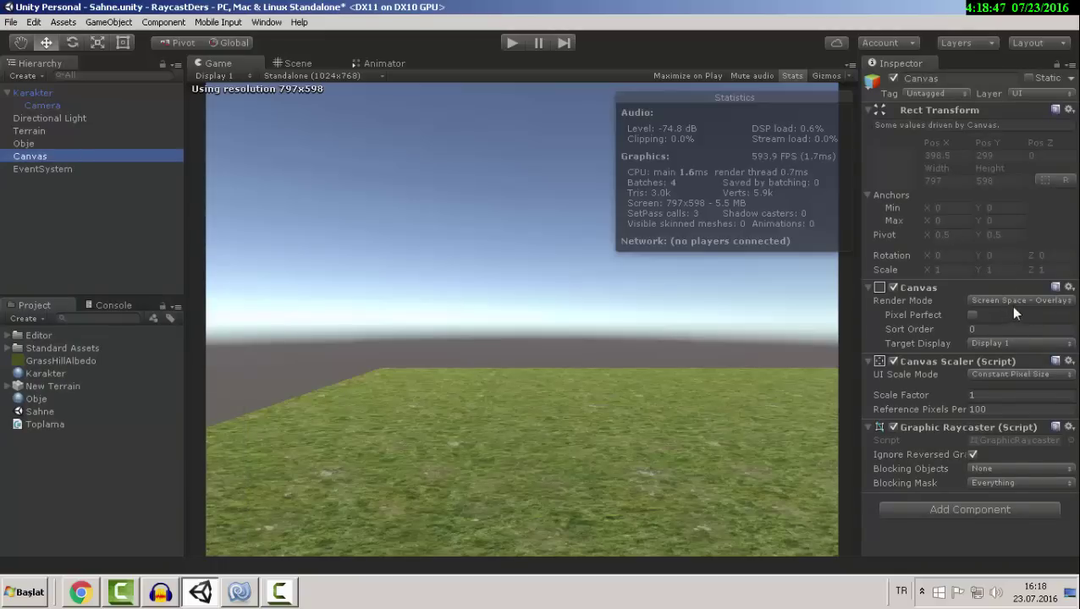
pyautogui.click(1004, 300)
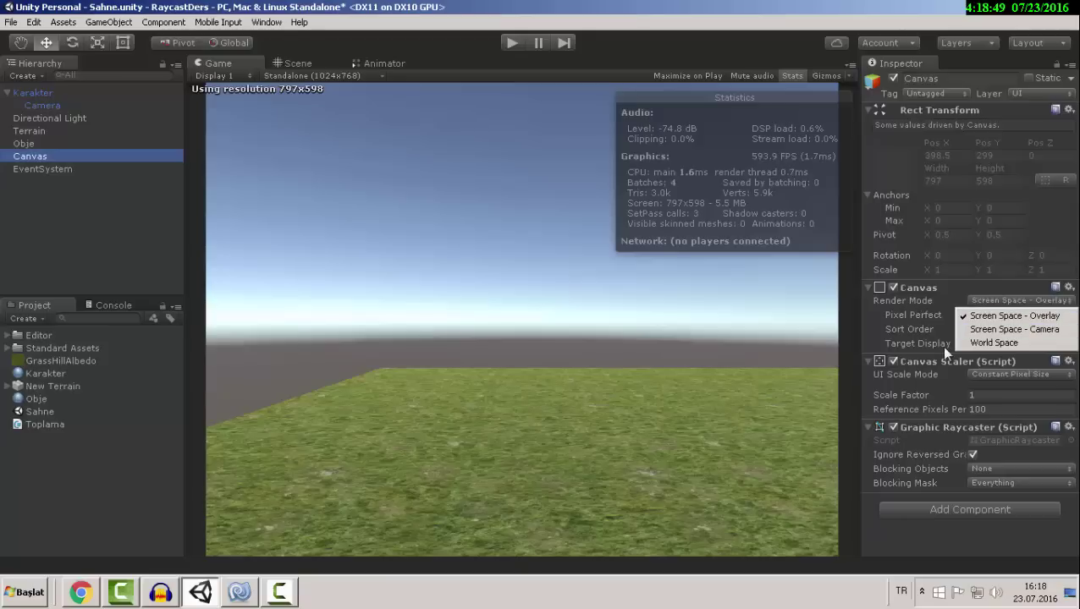
pyautogui.click(1007, 382)
pyautogui.click(1011, 400)
pyautogui.click(992, 301)
pyautogui.click(1007, 361)
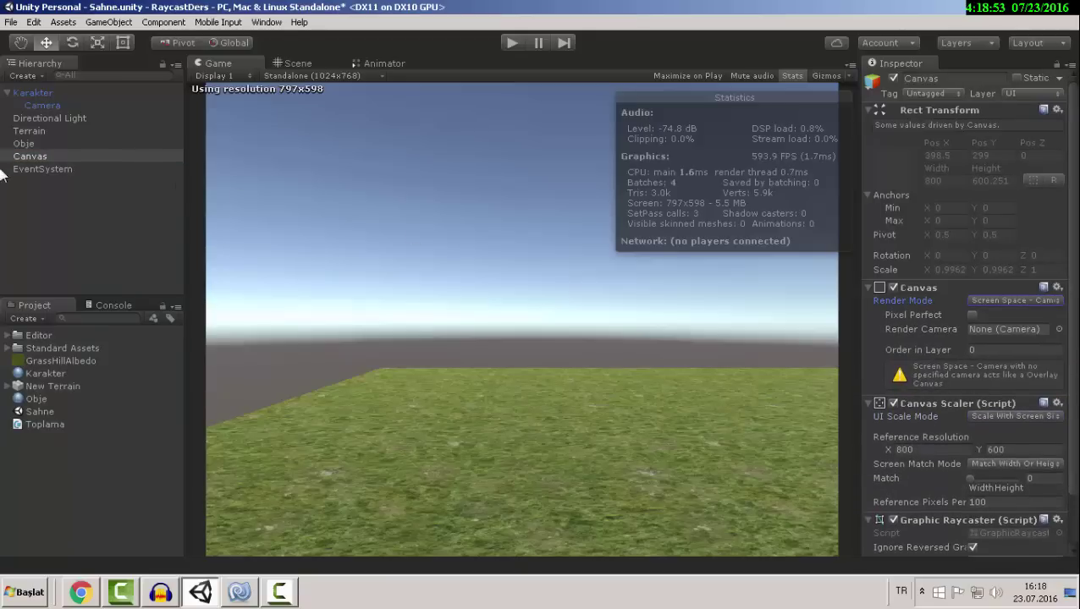
# Add an Image under the Canvas using the round Knob sprite.
pyautogui.rightClick(36, 156)
pyautogui.moveTo(85, 332)
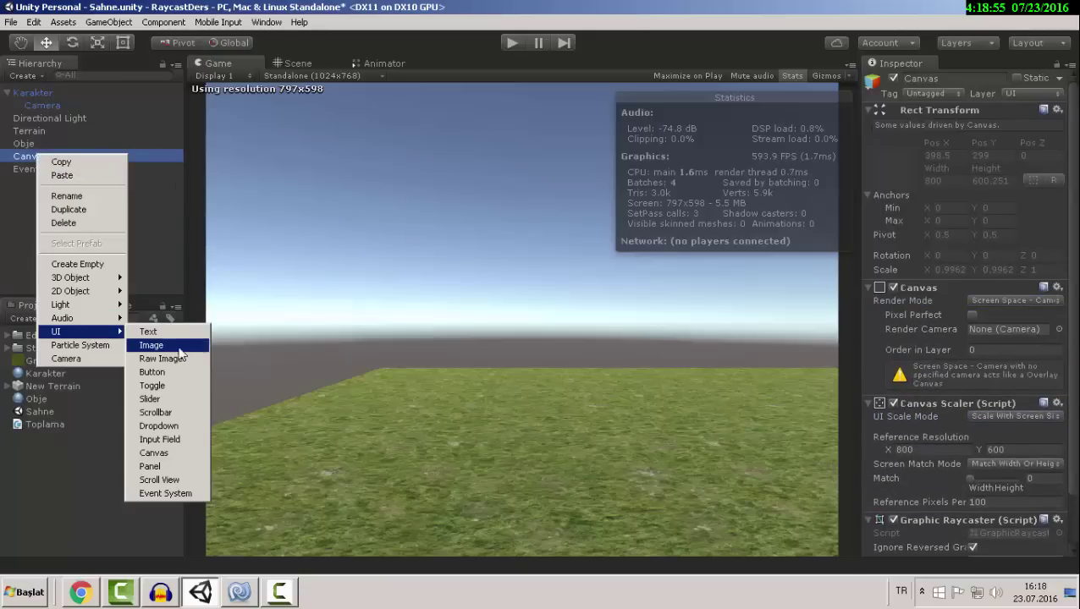
pyautogui.click(173, 345)
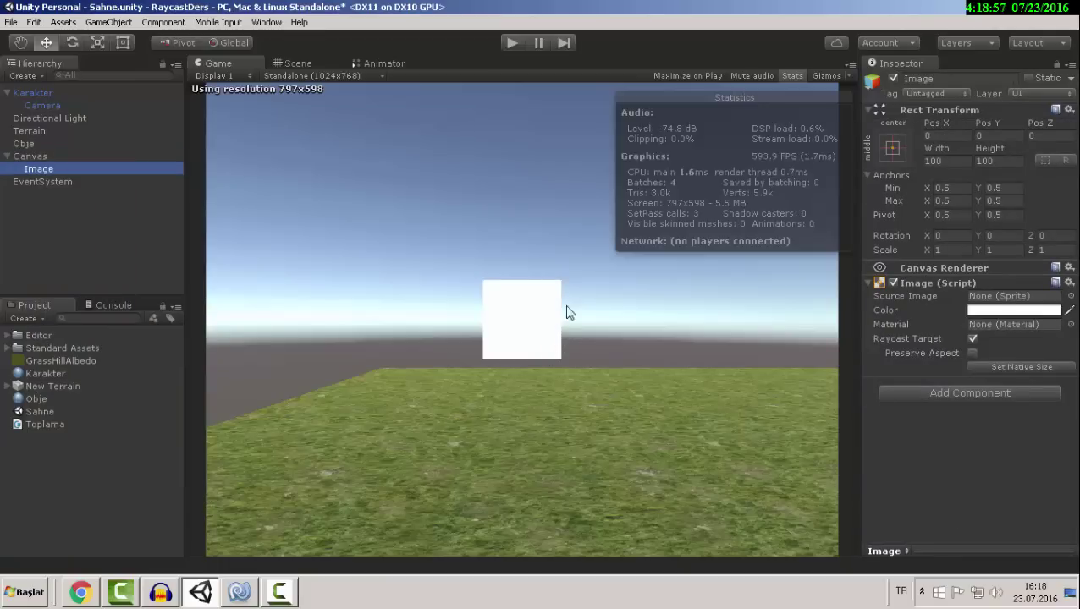
pyautogui.click(1070, 296)
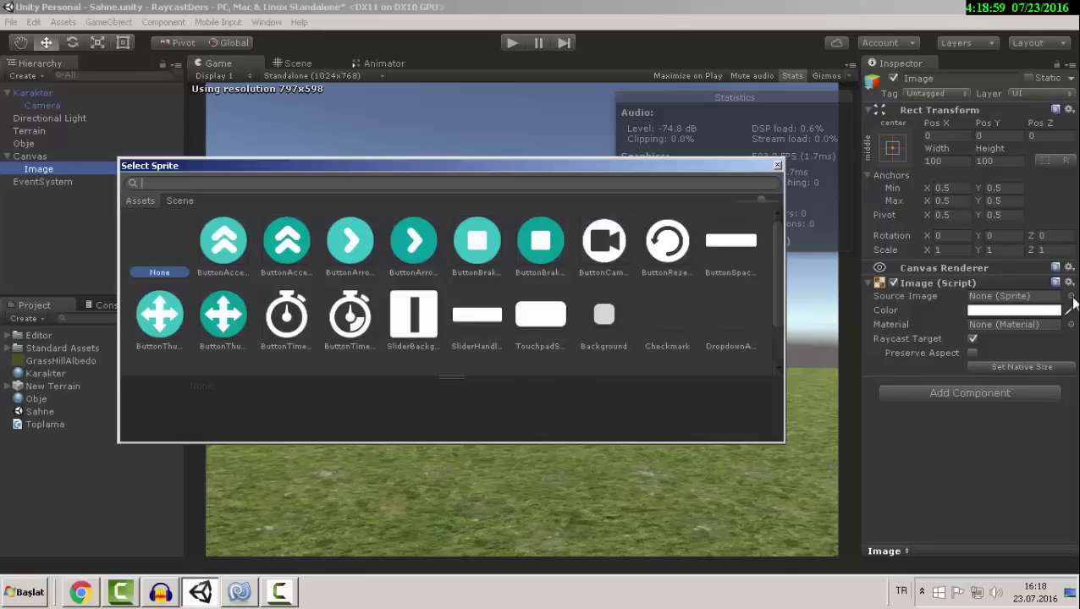
pyautogui.scroll(-2, 569, 310)
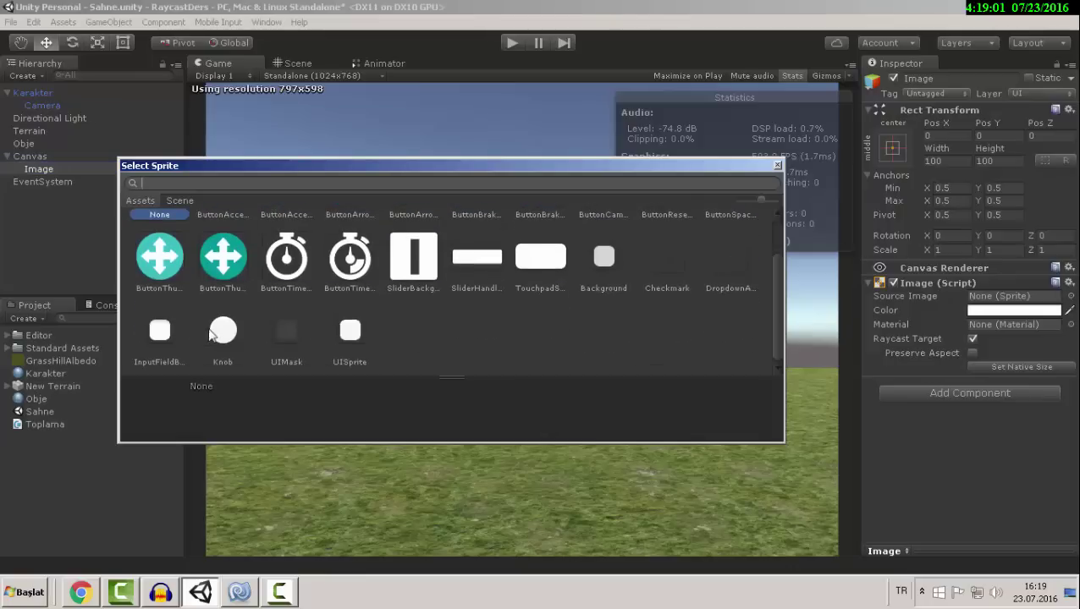
pyautogui.doubleClick(221, 334)
# Size the image 10 × 10, anchor it at the centre, and colour it black.
pyautogui.click(949, 161)
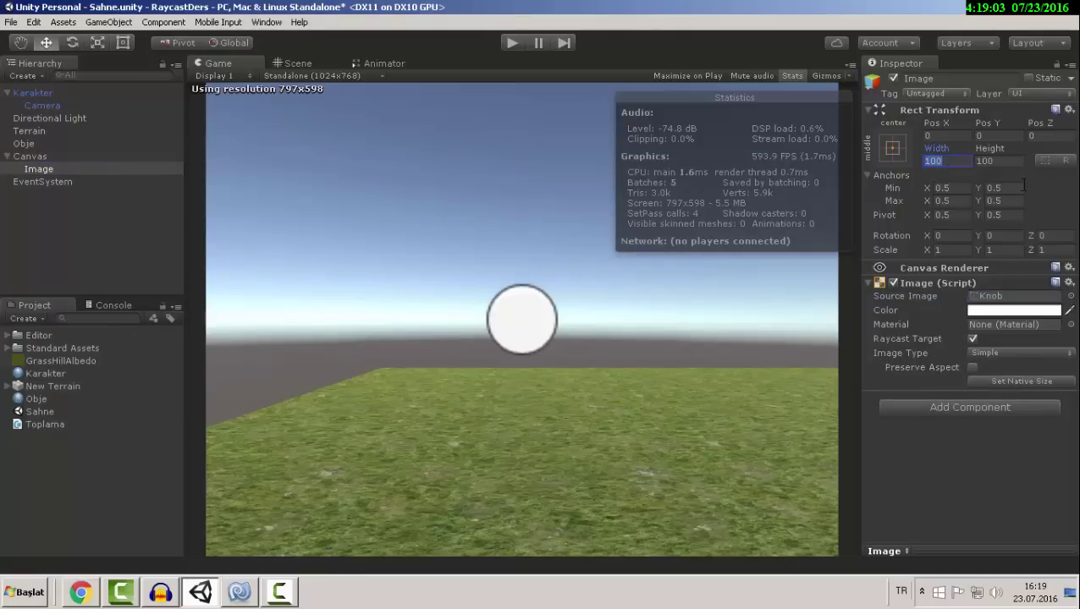
pyautogui.write('10')
pyautogui.click(1007, 163)
pyautogui.write('10')
pyautogui.click(892, 149)
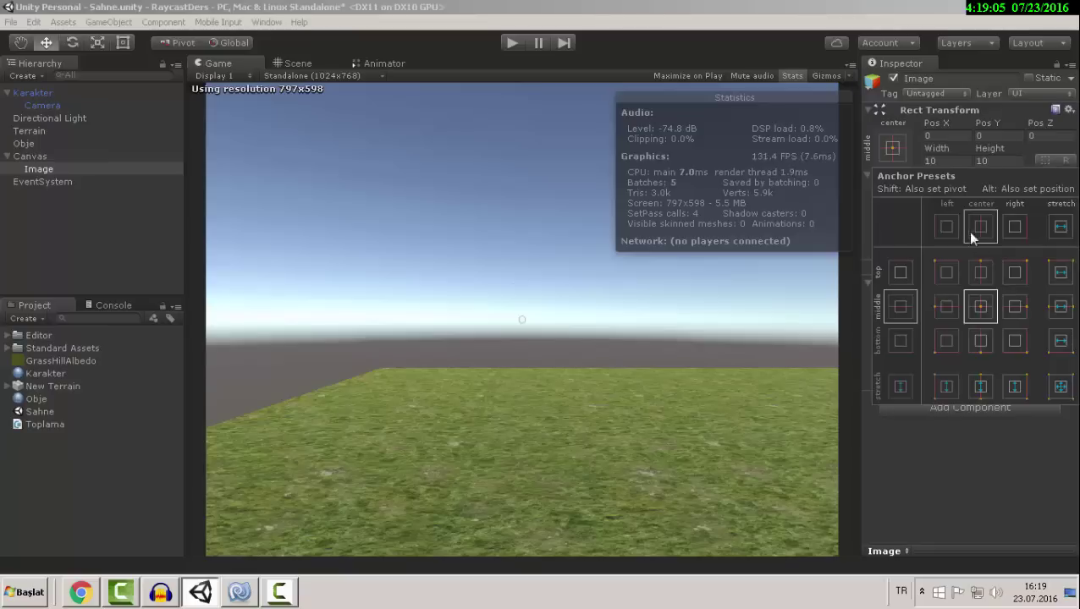
pyautogui.click(975, 311)
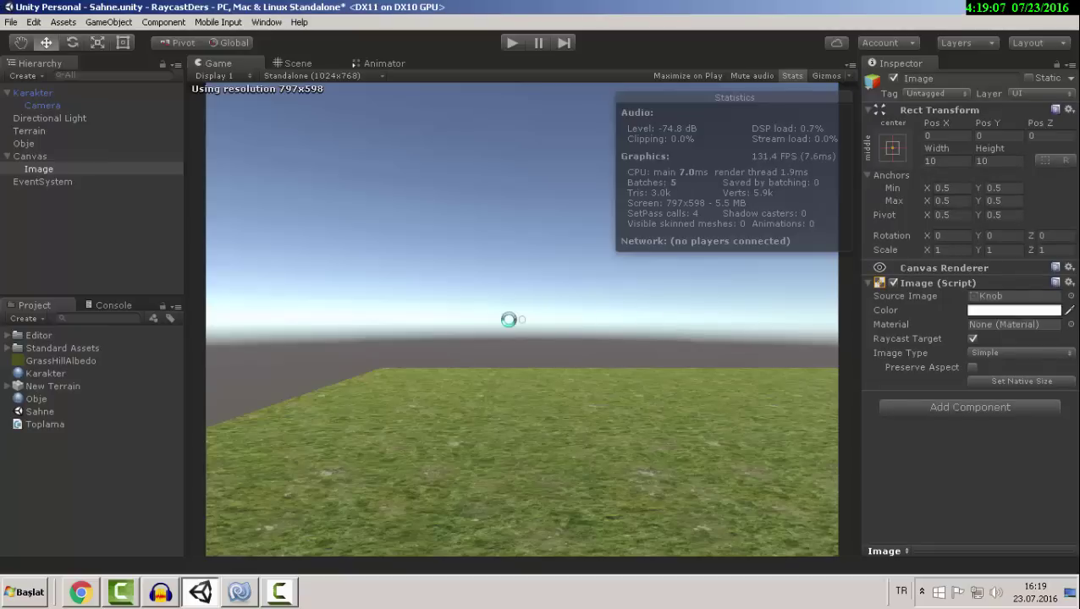
pyautogui.click(1013, 311)
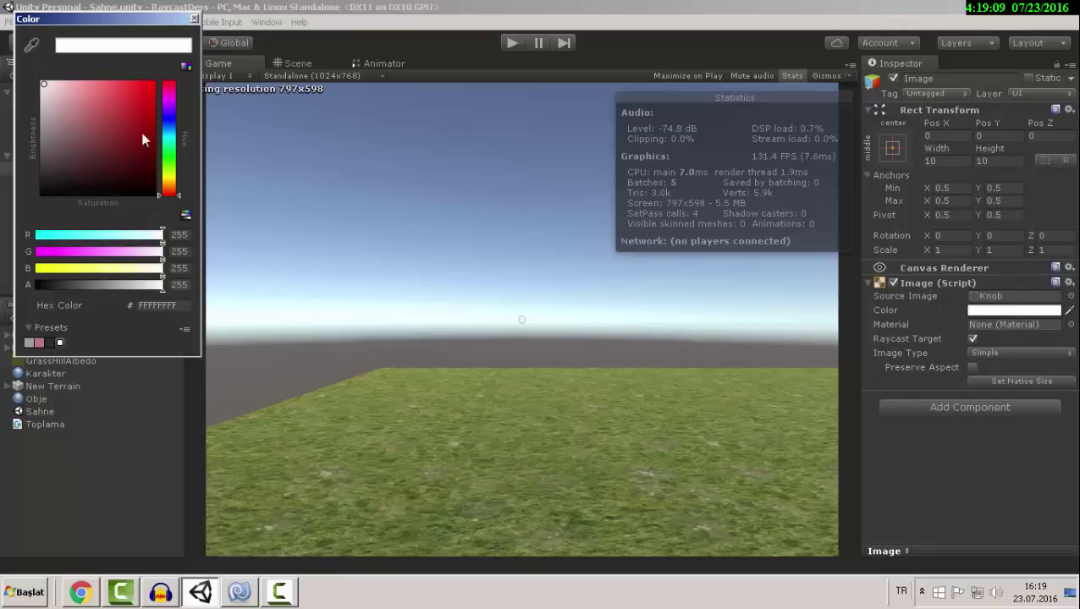
pyautogui.moveTo(142, 138); pyautogui.dragTo(35, 228)
# Play-test the crosshair, check the console, then return to the Scene view.
pyautogui.click(194, 18)
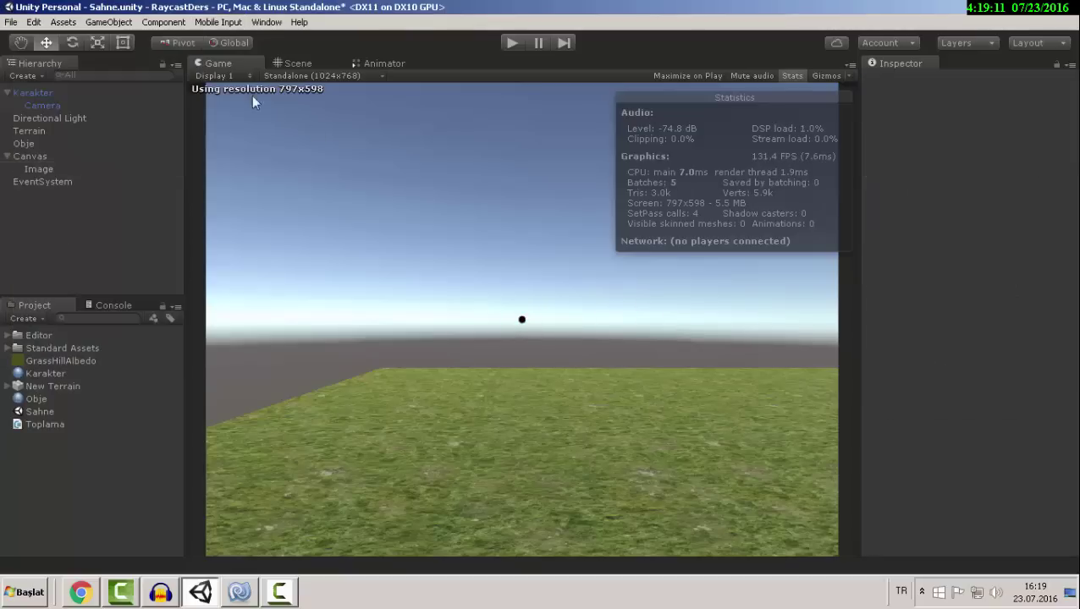
pyautogui.click(509, 42)
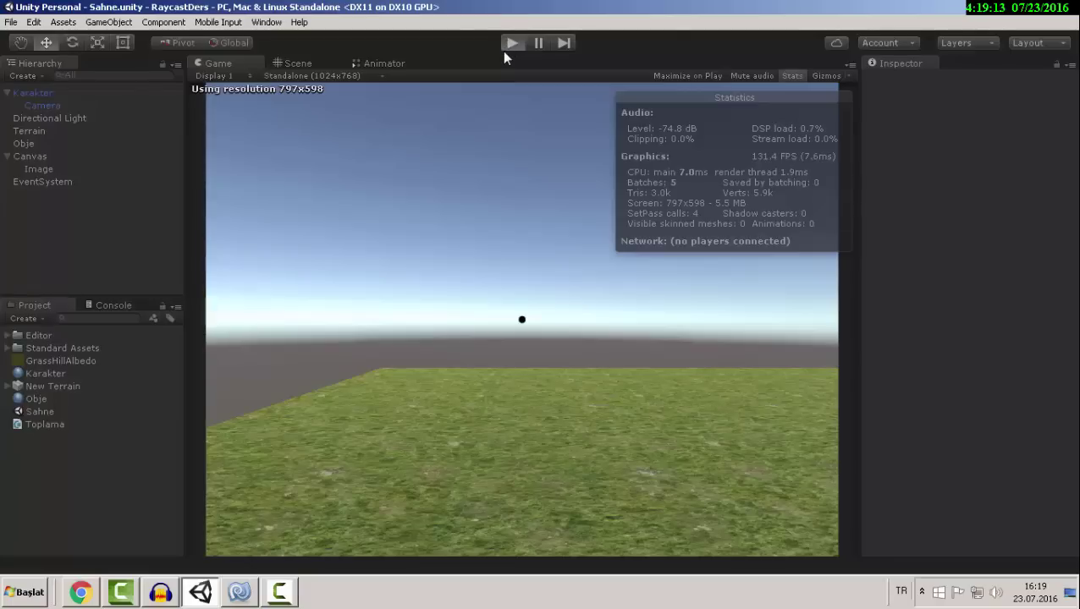
pyautogui.hotkey('ctrl', 'p')
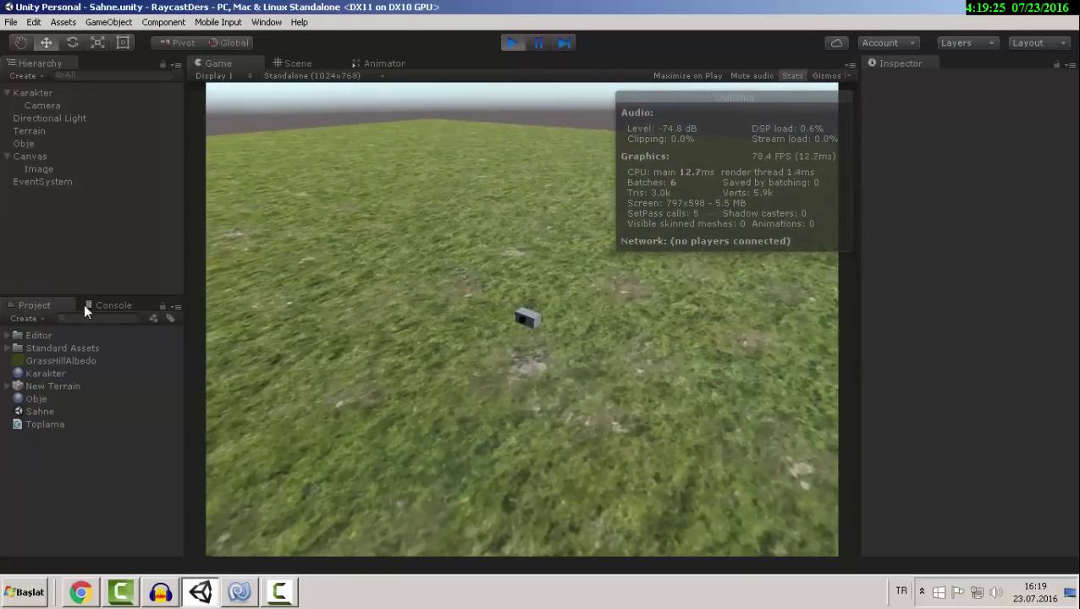
pyautogui.click(86, 307)
pyautogui.click(294, 64)
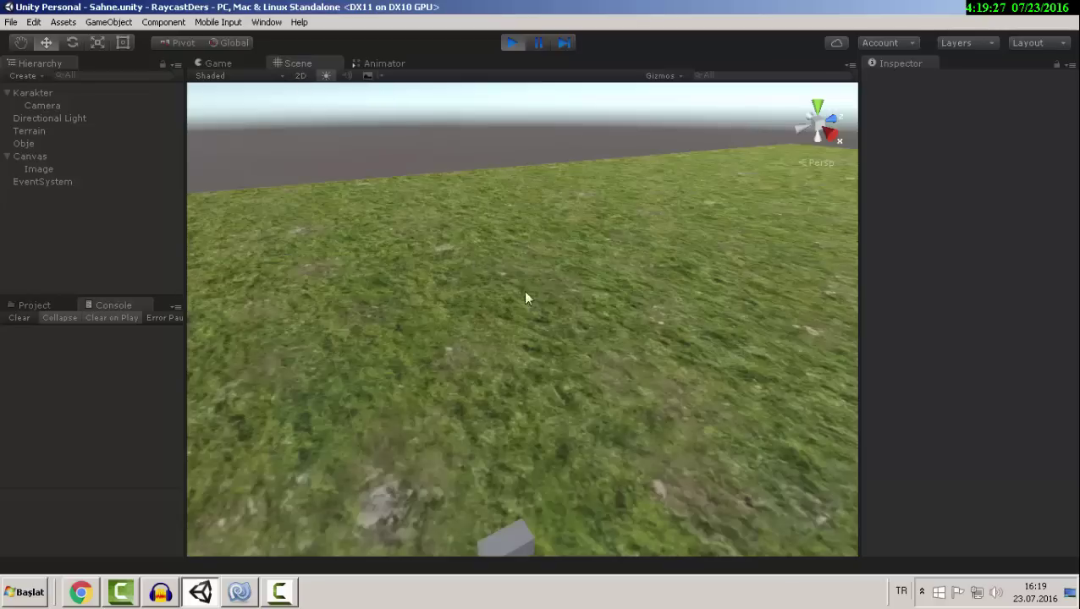
pyautogui.moveTo(526, 295); pyautogui.dragTo(518, 243, button='right')
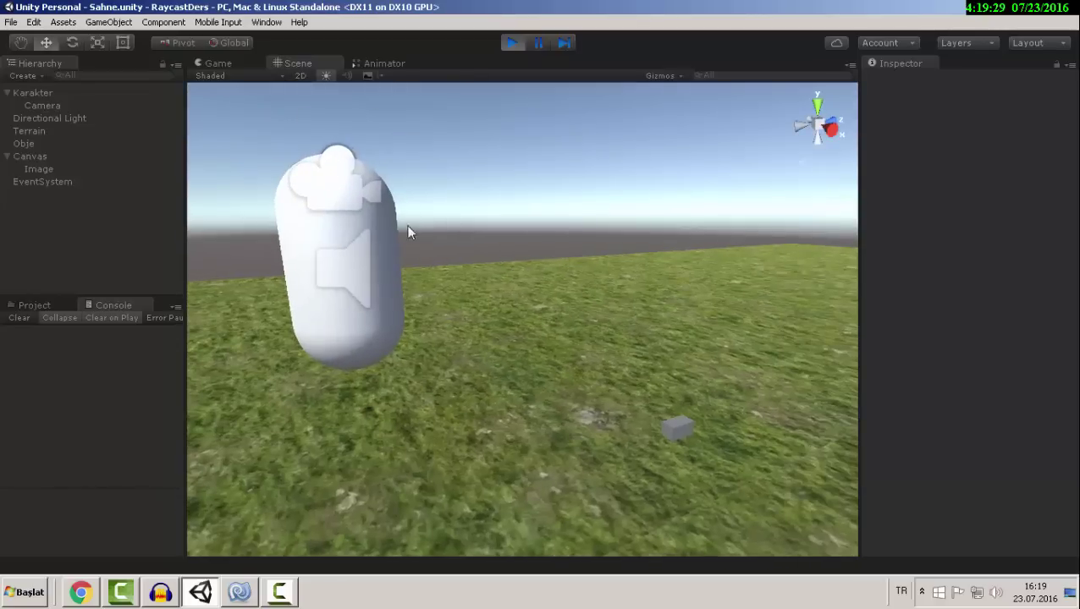
# Set Karakter's Toplama Mesafe to 5 outside play mode, then play and destroy the cube.
pyautogui.click(48, 91)
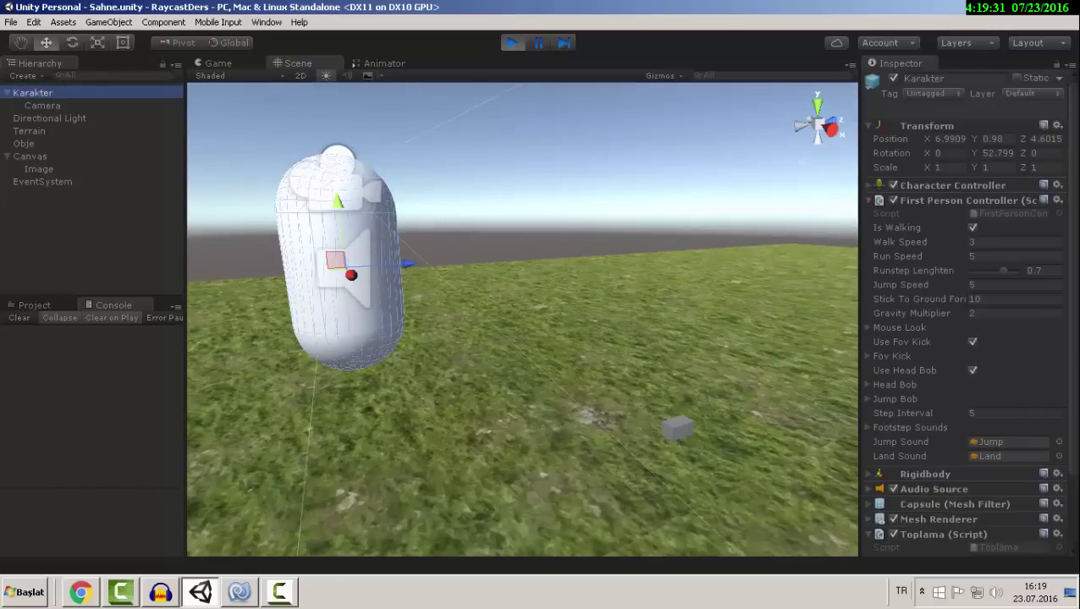
pyautogui.scroll(-2, 1030, 396)
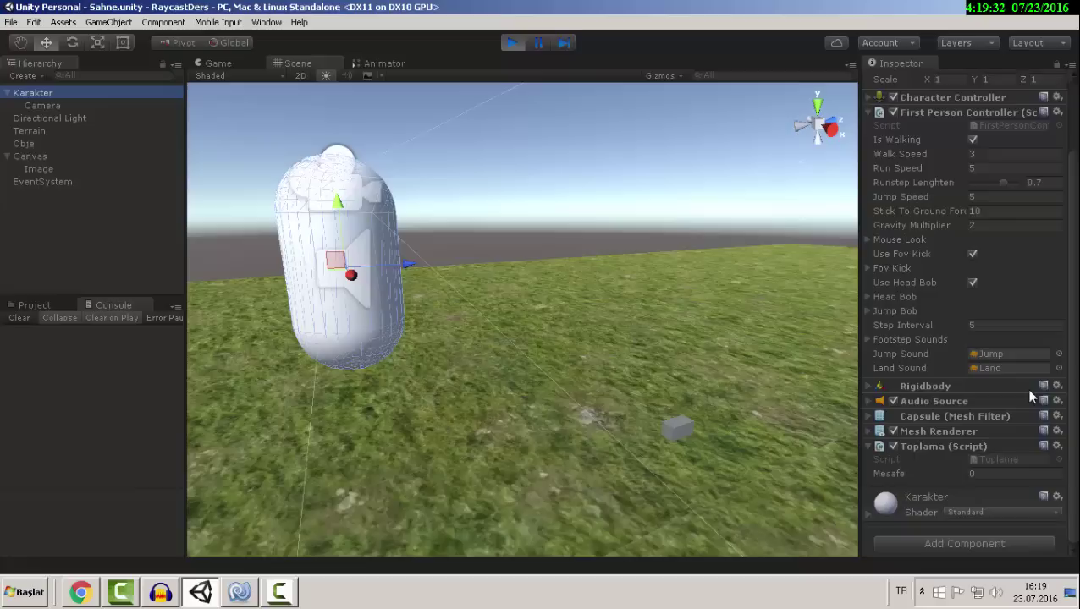
pyautogui.click(978, 475)
pyautogui.write('5')
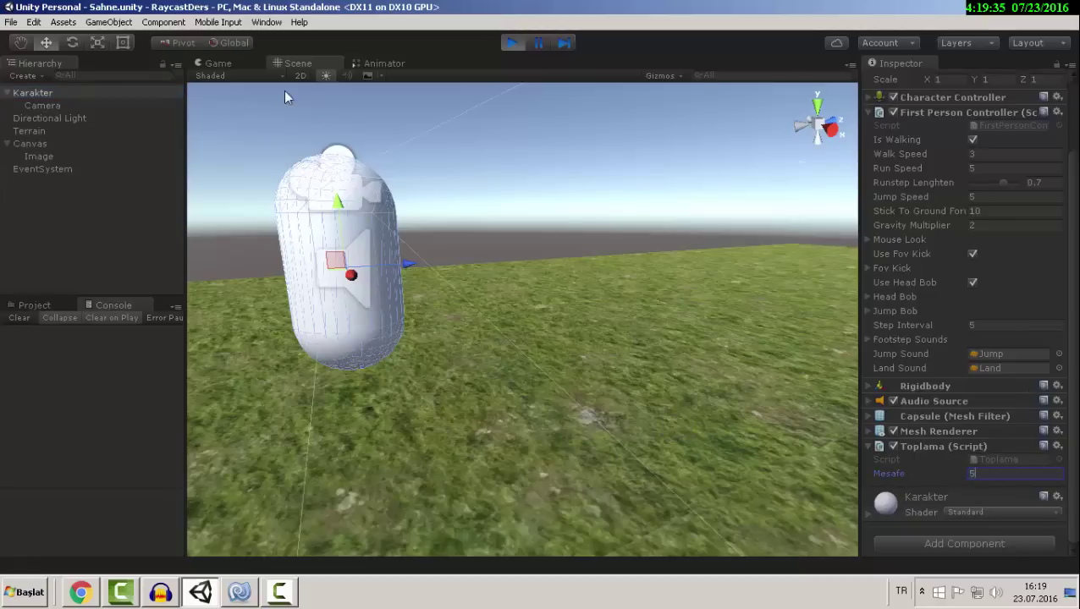
pyautogui.hotkey('ctrl', 'p')
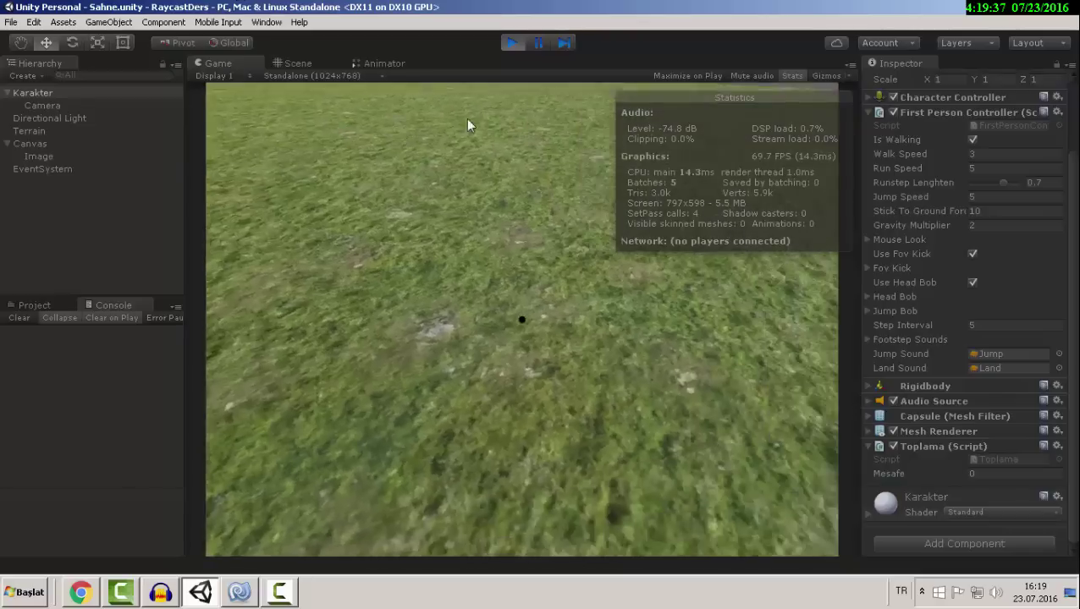
pyautogui.click(511, 42)
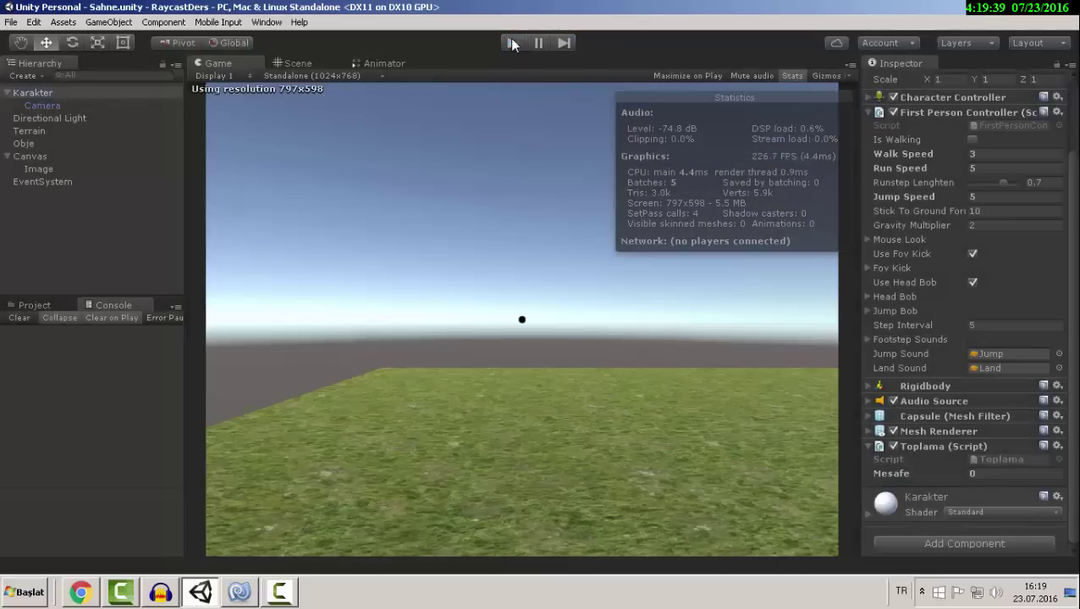
pyautogui.click(982, 474)
pyautogui.write('5')
pyautogui.click(515, 43)
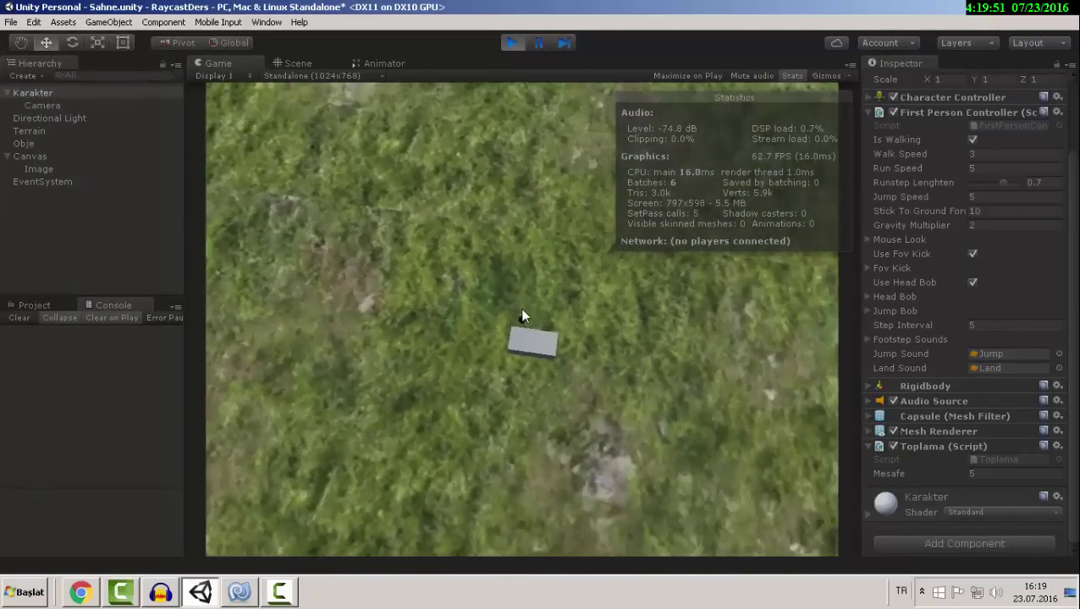
pyautogui.click(522, 311)
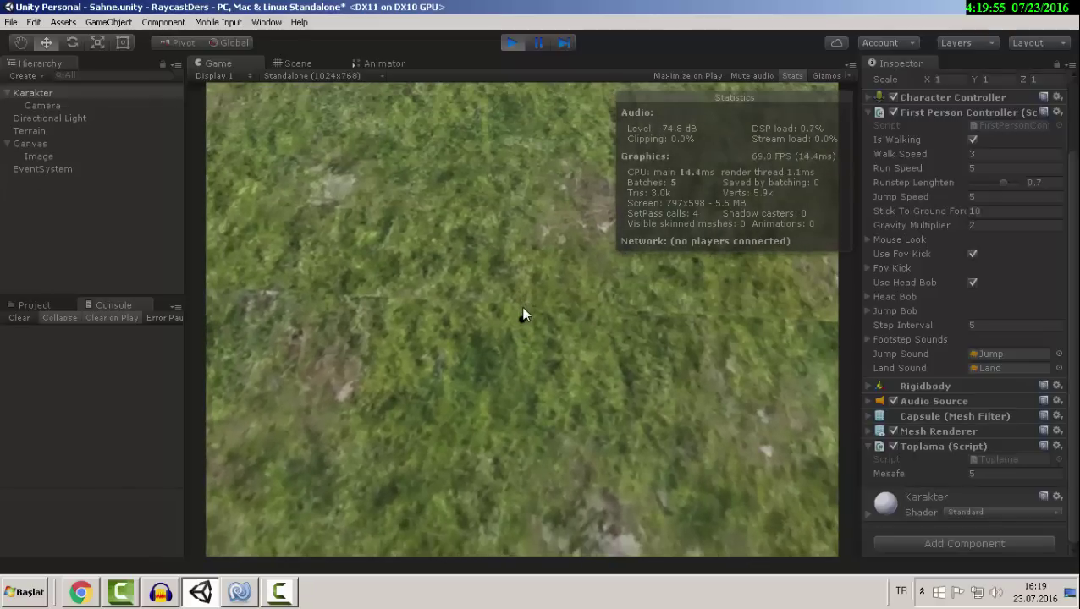
pyautogui.click(510, 40)
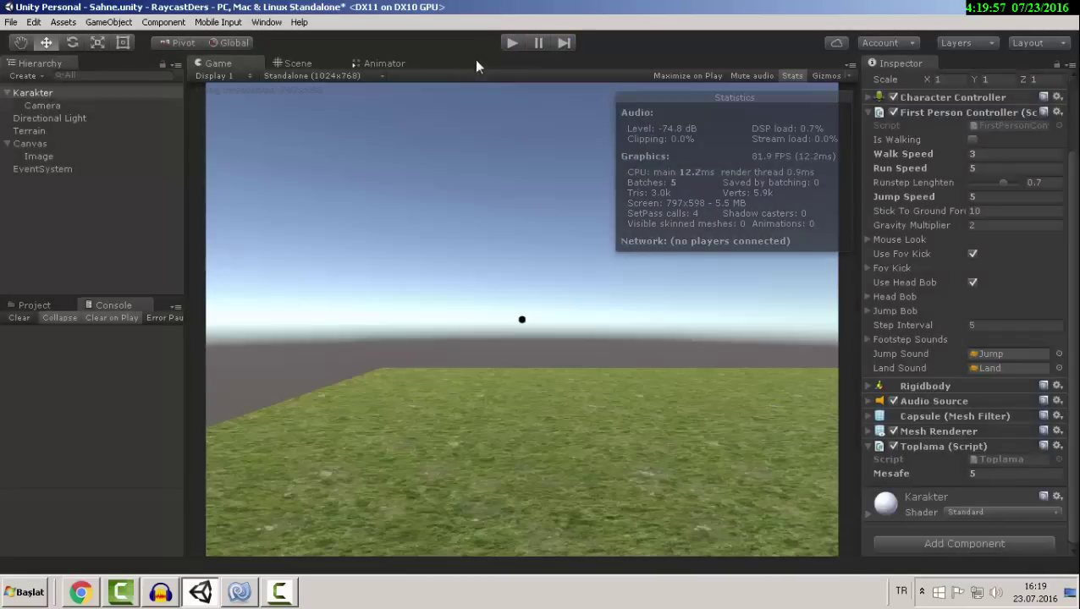
pyautogui.click(38, 306)
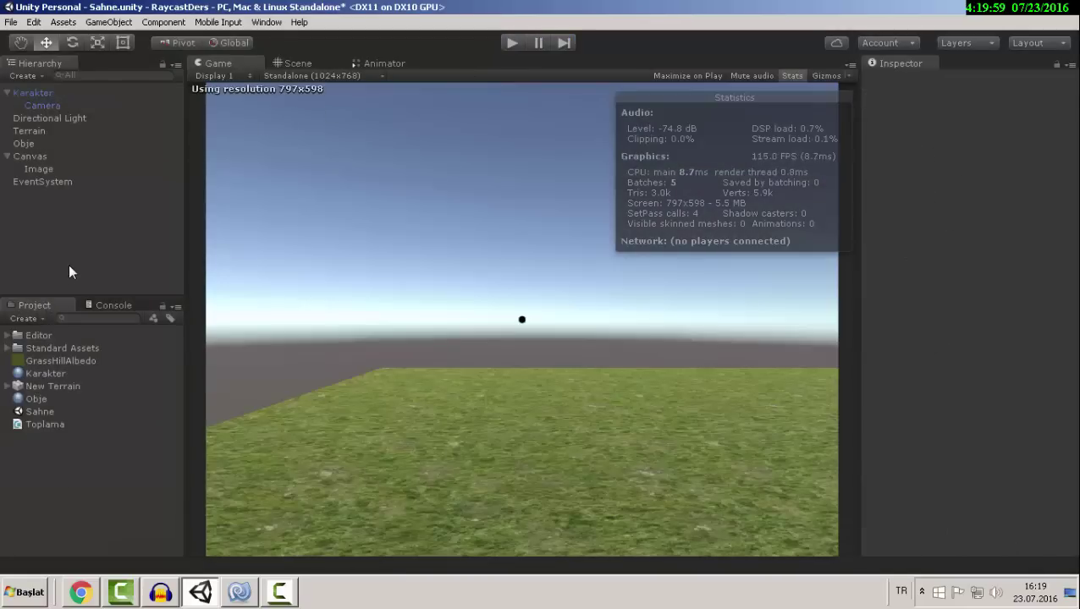
pyautogui.click(296, 61)
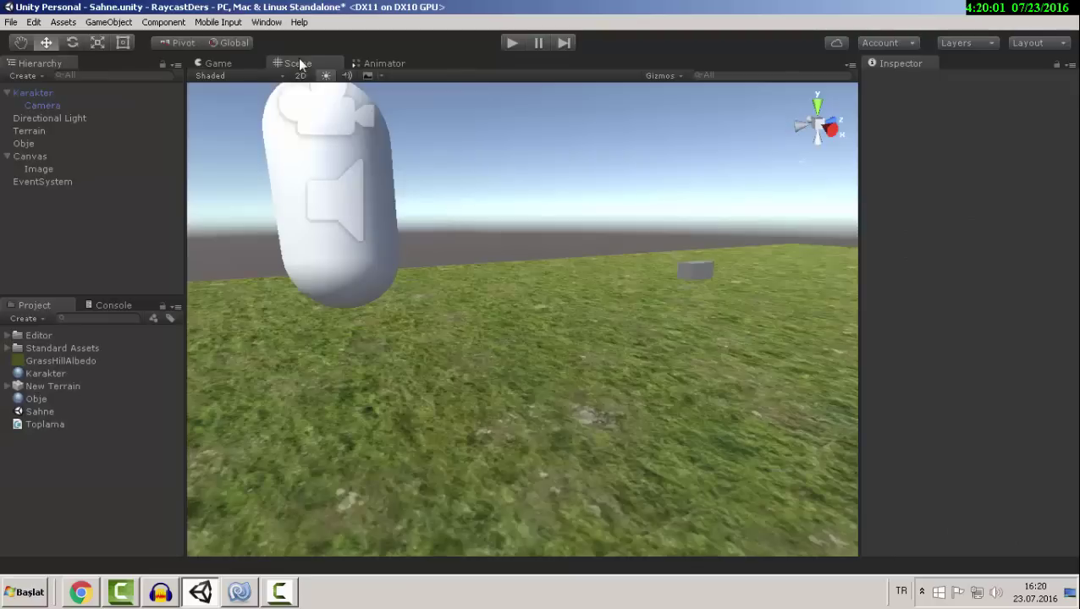
pyautogui.moveTo(542, 342)
pyautogui.mouseDown(button='right')
pyautogui.moveTo(522, 347)
pyautogui.moveTo(530, 368)
pyautogui.mouseUp(button='right')
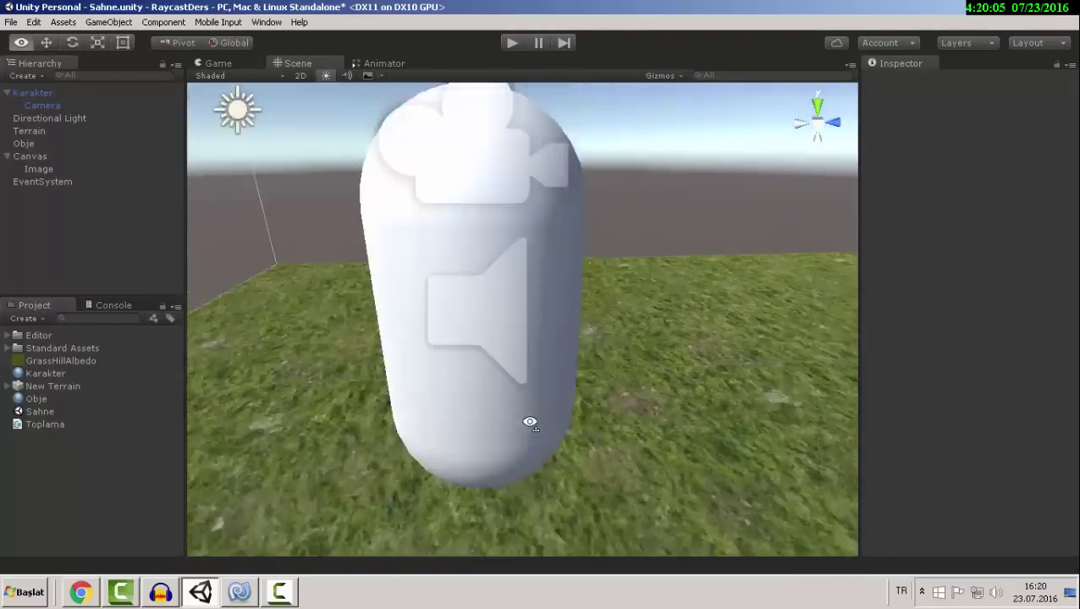
pyautogui.click(531, 368)
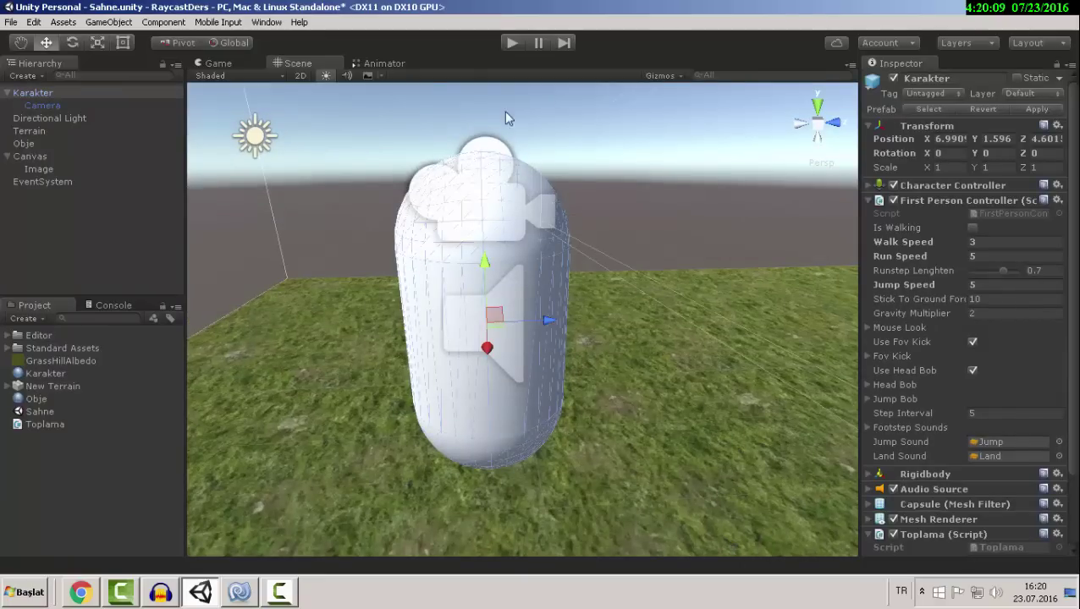
pyautogui.click(928, 186)
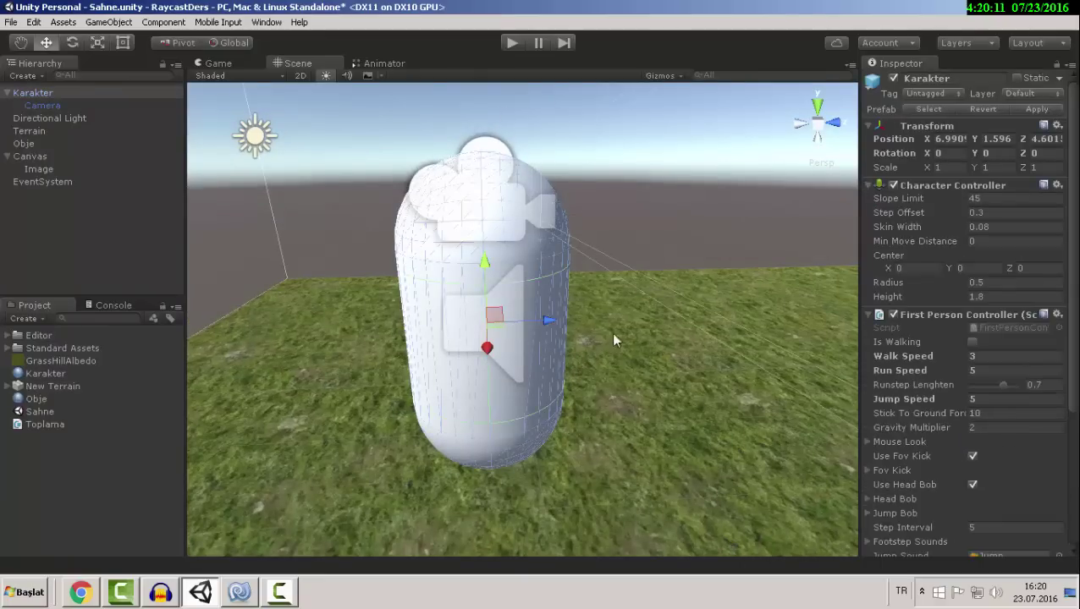
pyautogui.scroll(5, 593, 321)
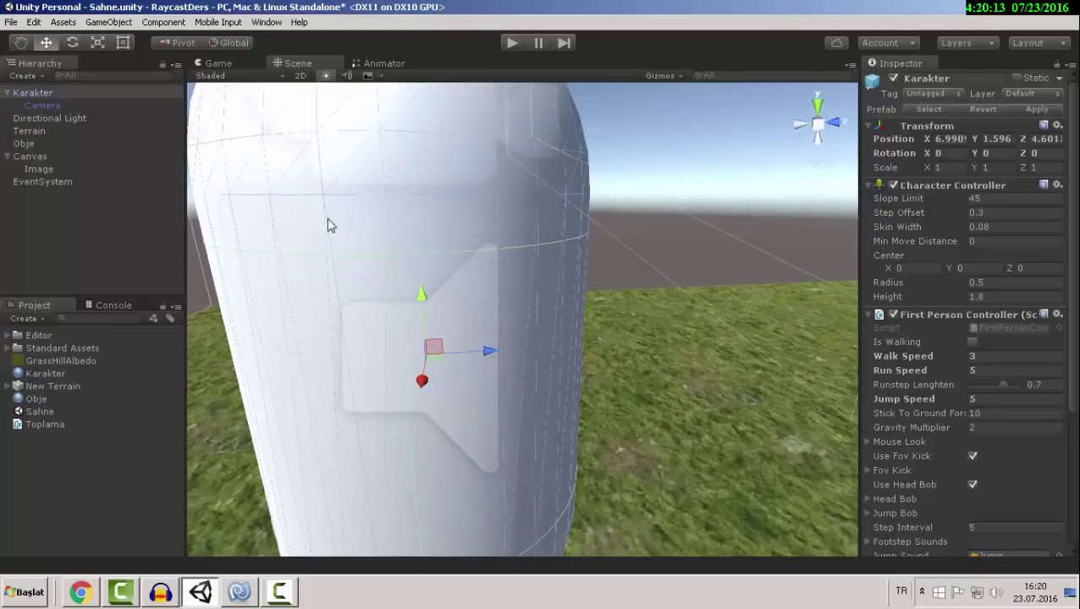
pyautogui.click(38, 106)
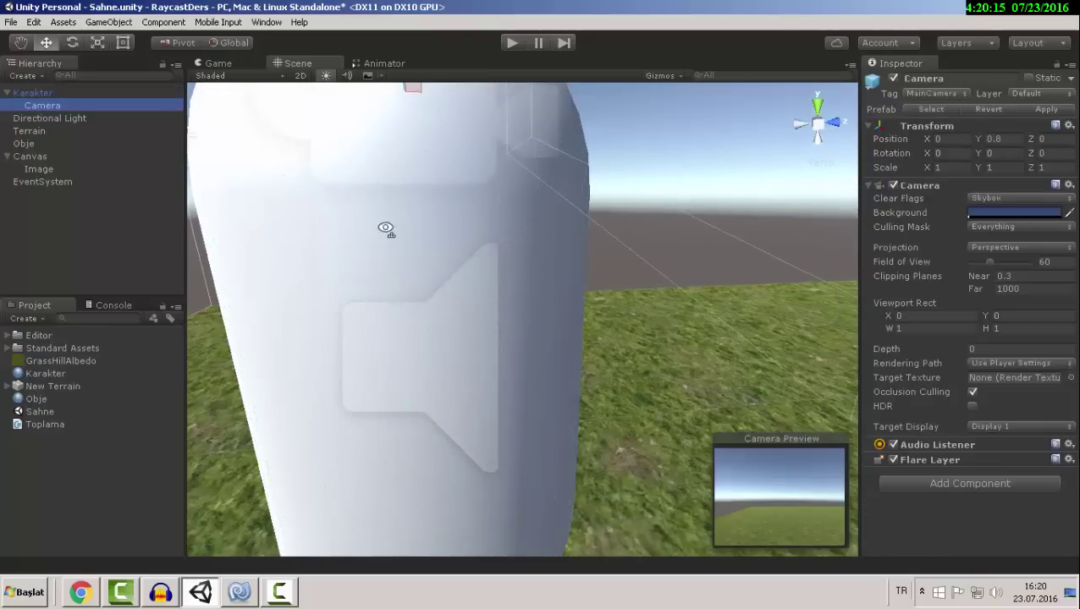
pyautogui.press('f')
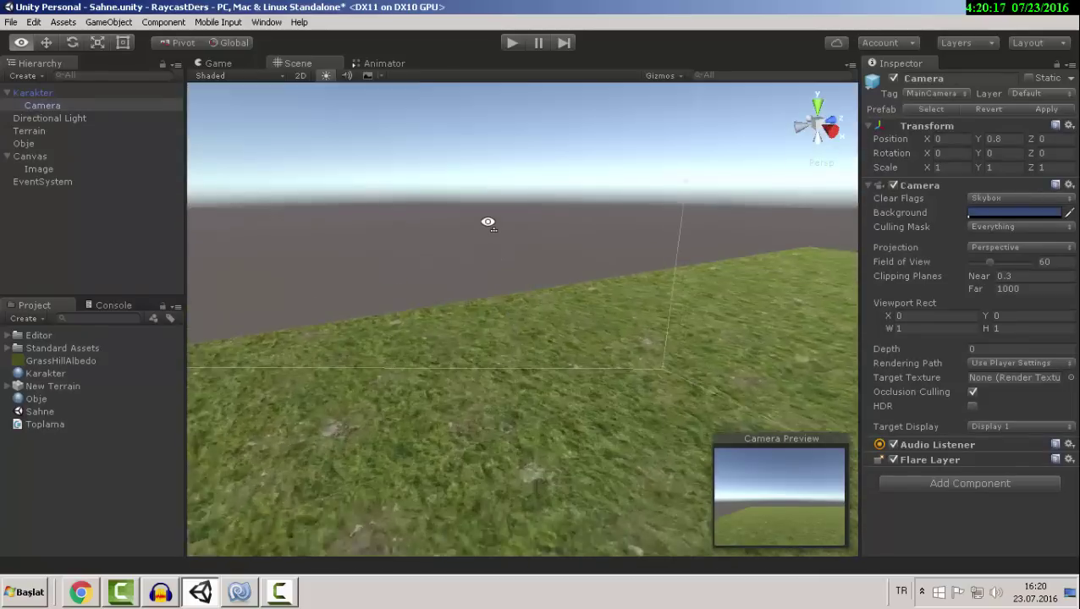
pyautogui.keyDown('alt'); pyautogui.moveTo(303, 291); pyautogui.dragTo(349, 224); pyautogui.keyUp('alt')
pyautogui.scroll(3, 497, 313)
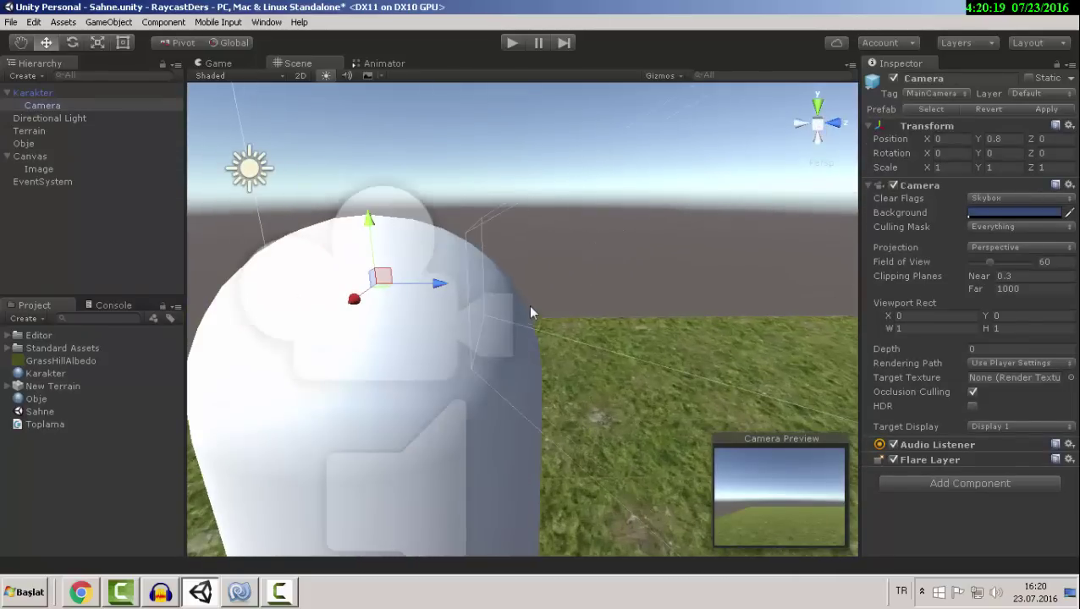
pyautogui.keyDown('alt'); pyautogui.moveTo(515, 313); pyautogui.dragTo(551, 306); pyautogui.keyUp('alt')
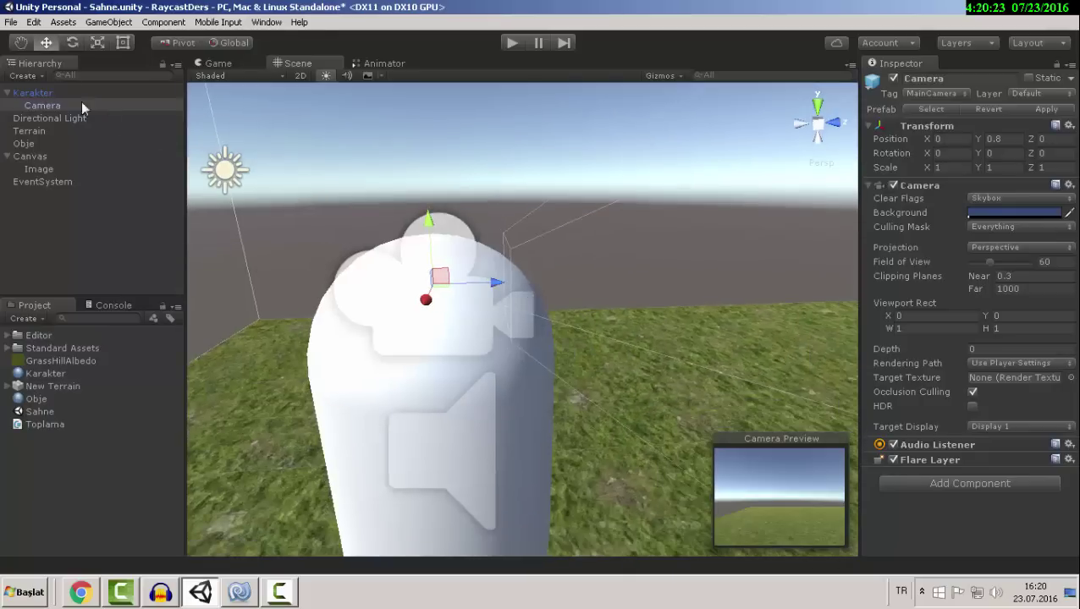
pyautogui.click(34, 93)
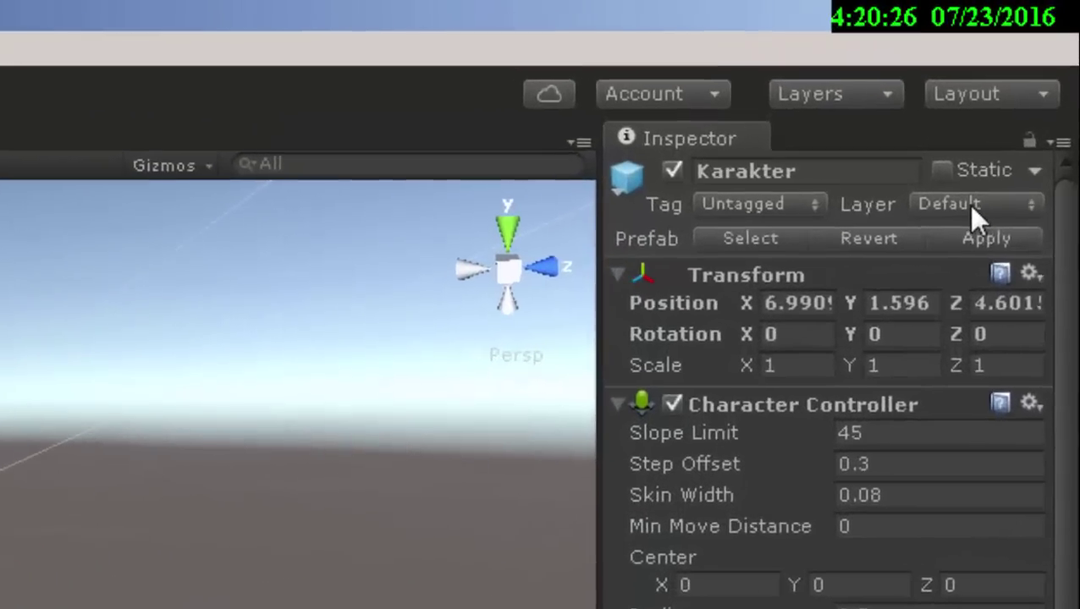
# Put Karakter and all its children on the Ignore Raycast layer.
pyautogui.click(1023, 93)
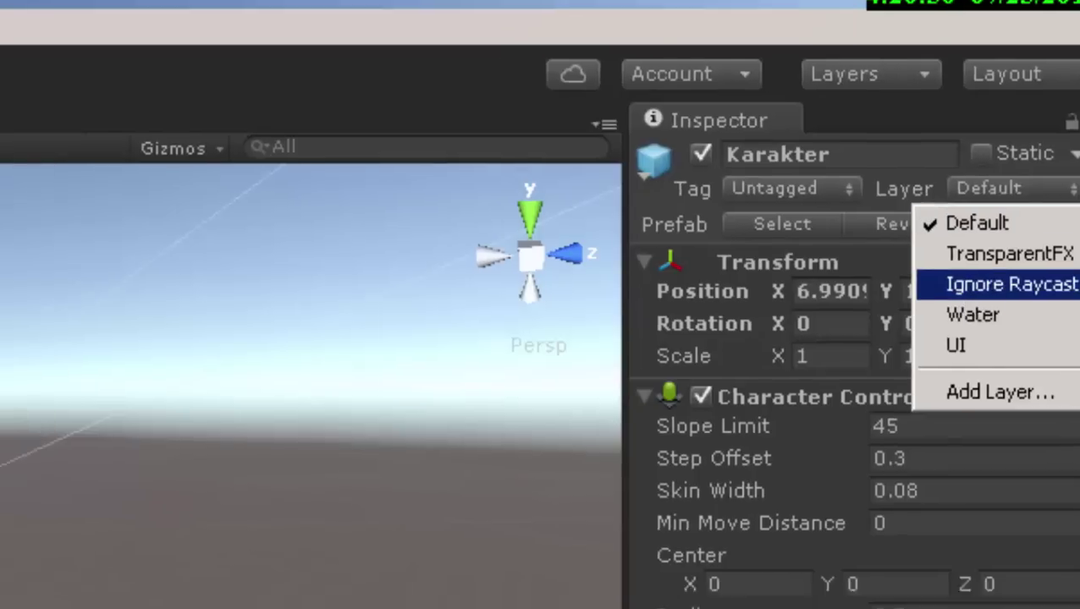
pyautogui.click(917, 312)
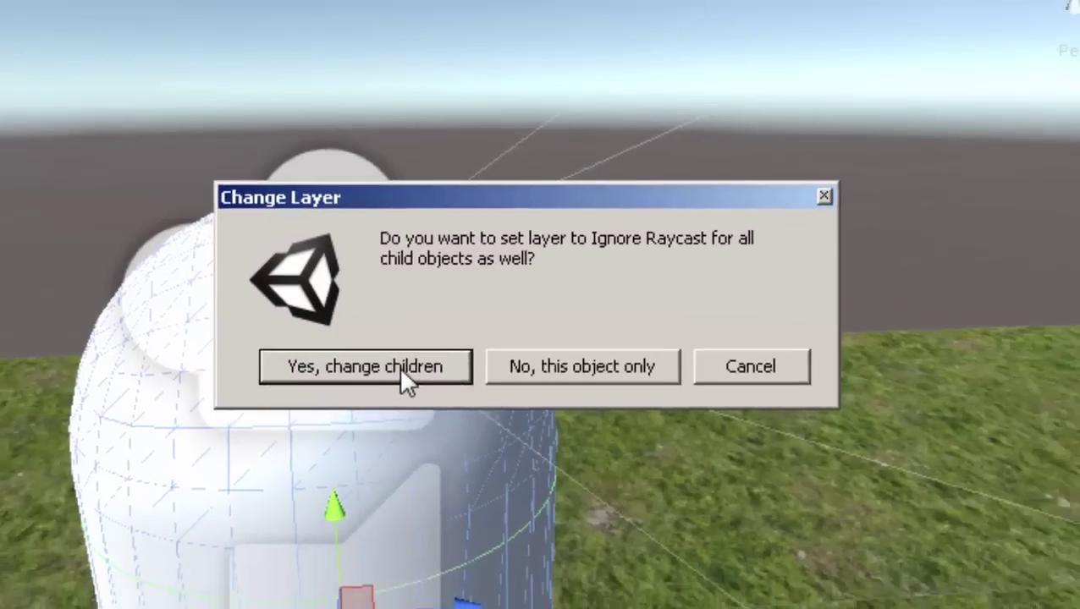
pyautogui.click(377, 381)
pyautogui.click(103, 252)
# Return Karakter's Camera child to the Default layer and save the scene.
pyautogui.click(32, 93)
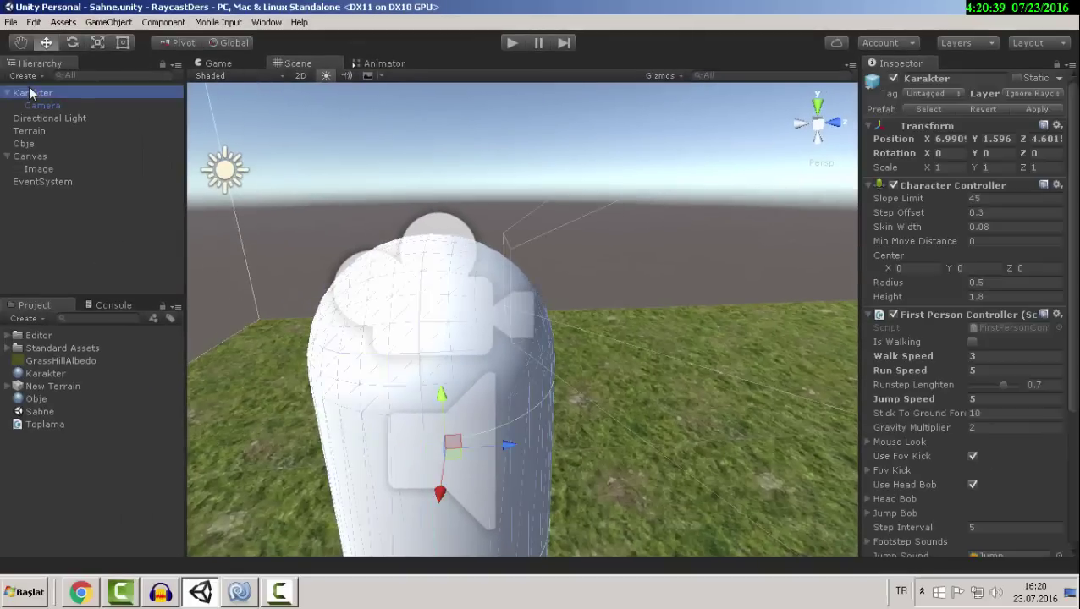
pyautogui.click(40, 105)
pyautogui.click(1032, 93)
pyautogui.click(1015, 104)
pyautogui.click(49, 94)
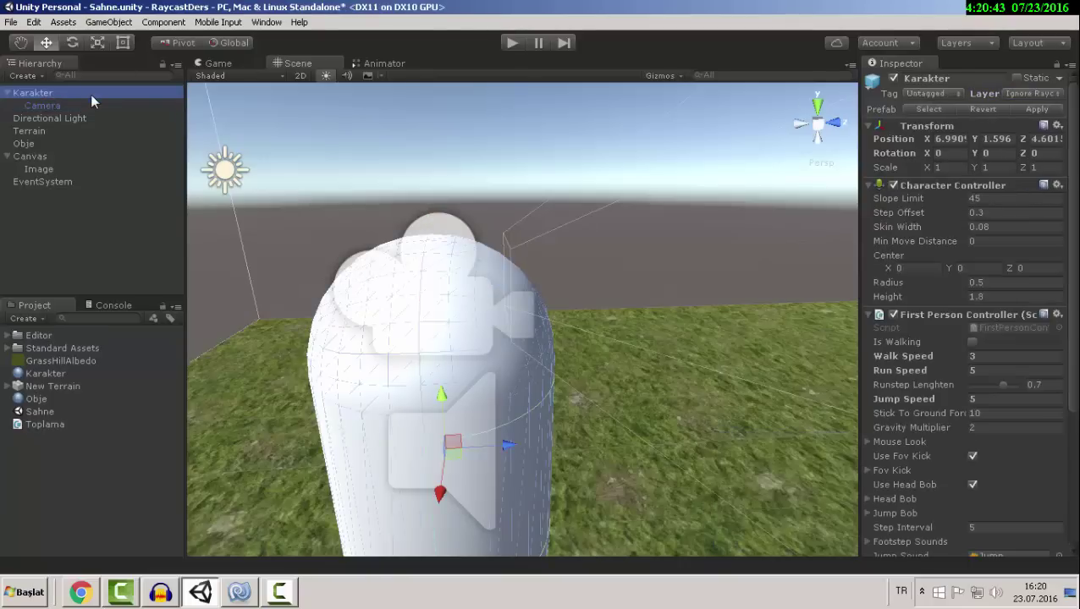
pyautogui.click(84, 242)
pyautogui.hotkey('ctrl', 's')
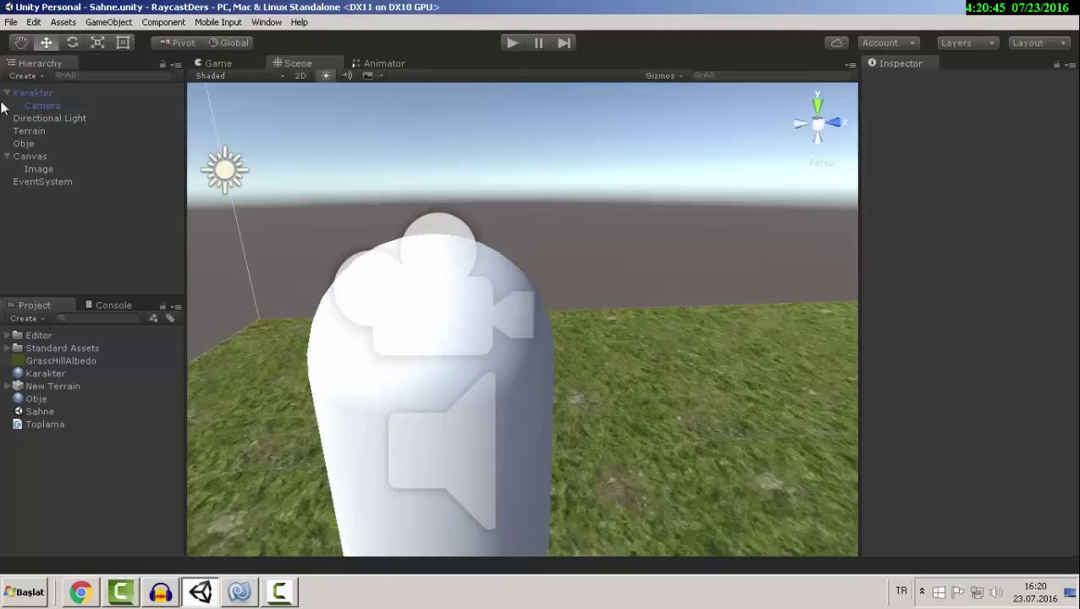
# In the Game view, play and aim at the Obje cube until it's destroyed, then stop.
pyautogui.click(221, 63)
pyautogui.click(509, 43)
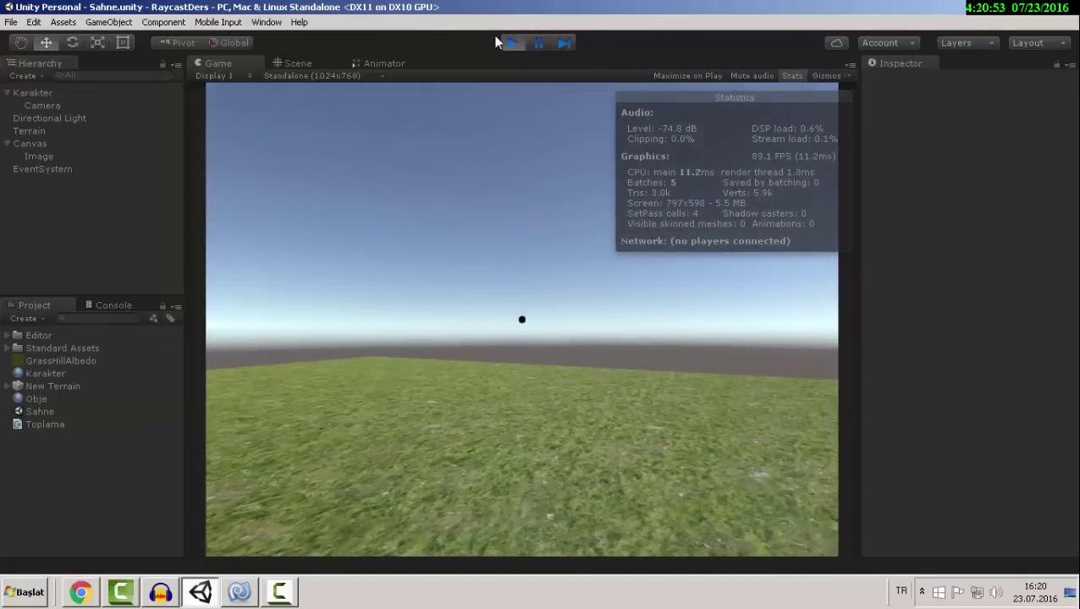
pyautogui.click(509, 43)
pyautogui.click(511, 43)
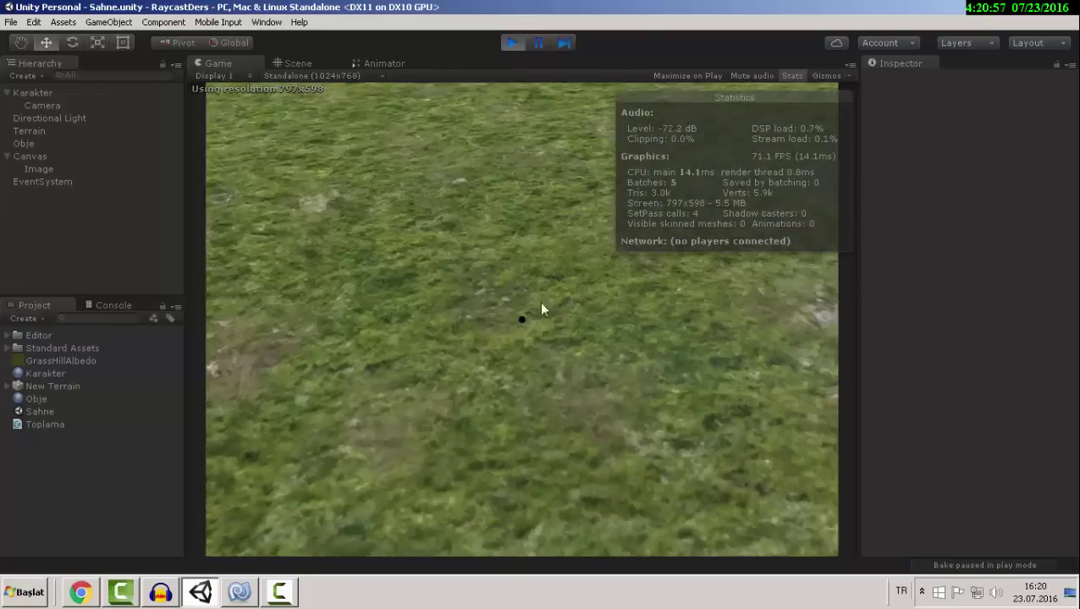
pyautogui.click(521, 305)
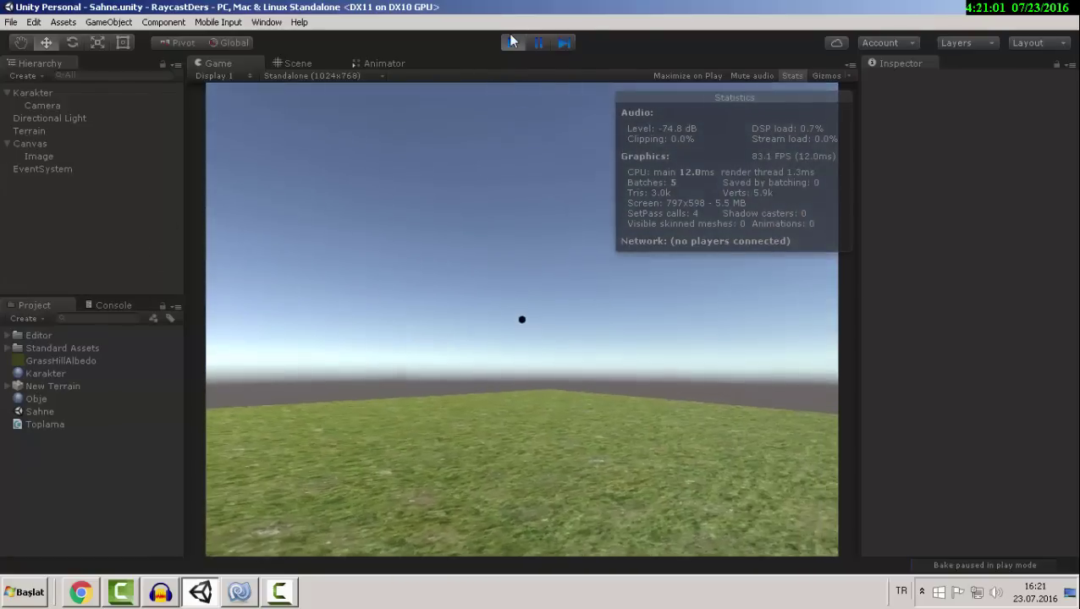
pyautogui.hotkey('ctrl', 'p')
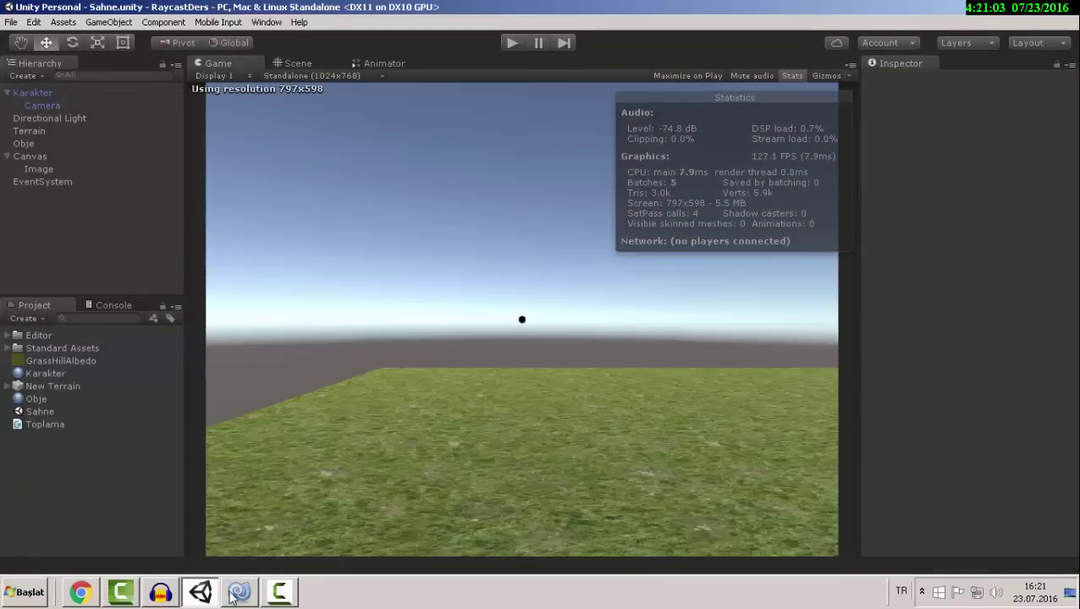
pyautogui.click(239, 591)
# Add an 'if (Input.GetKeyDown(KeyCode.F))' check with an open block after the tag check.
pyautogui.click(560, 308)
pyautogui.press('Return')
pyautogui.write('if()')
pyautogui.write('Input.')
pyautogui.write('G')
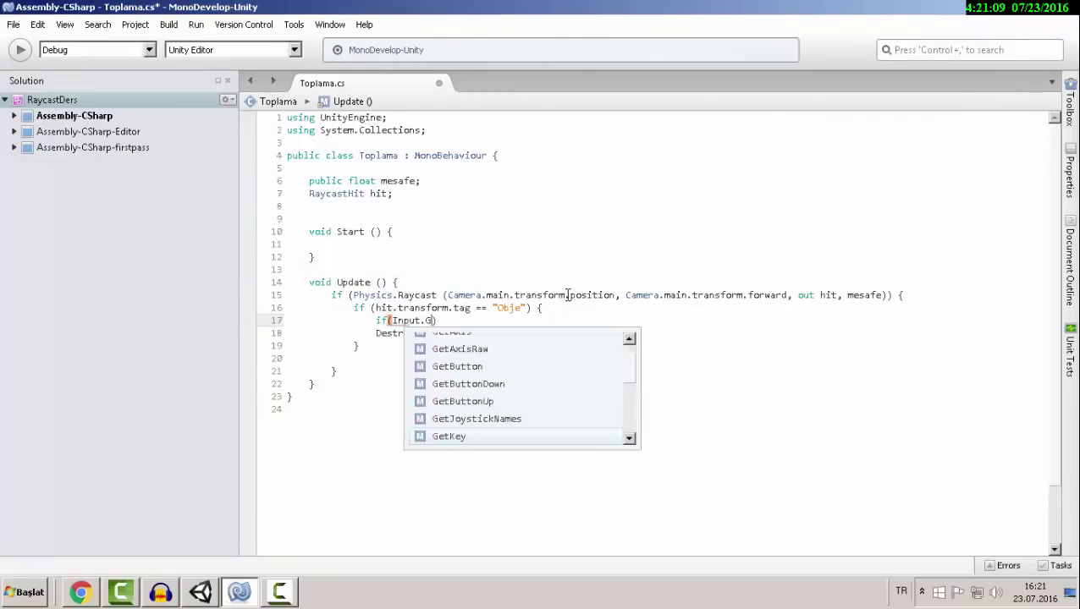
pyautogui.write('et')
pyautogui.write('KeyDown')
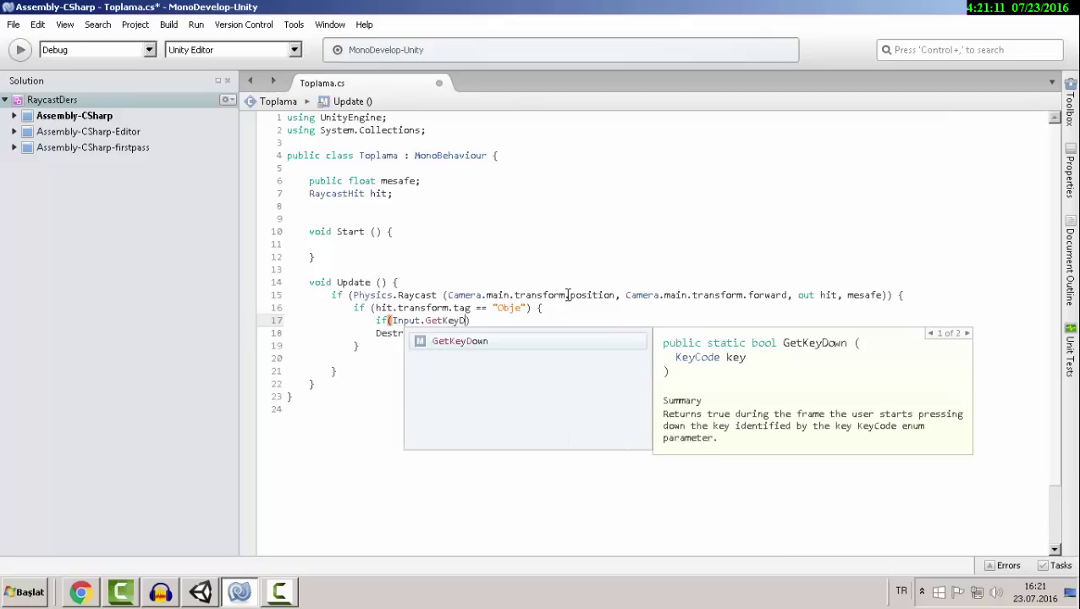
pyautogui.write('(KYE')
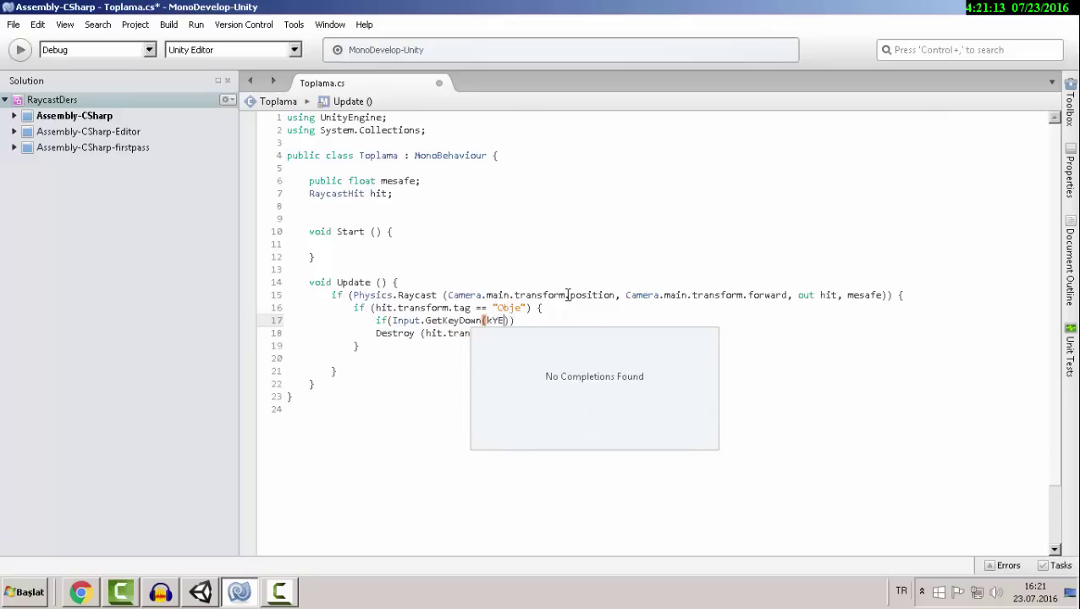
pyautogui.press('BackSpace')
pyautogui.press('BackSpace')
pyautogui.press('BackSpace')
pyautogui.press('Escape')
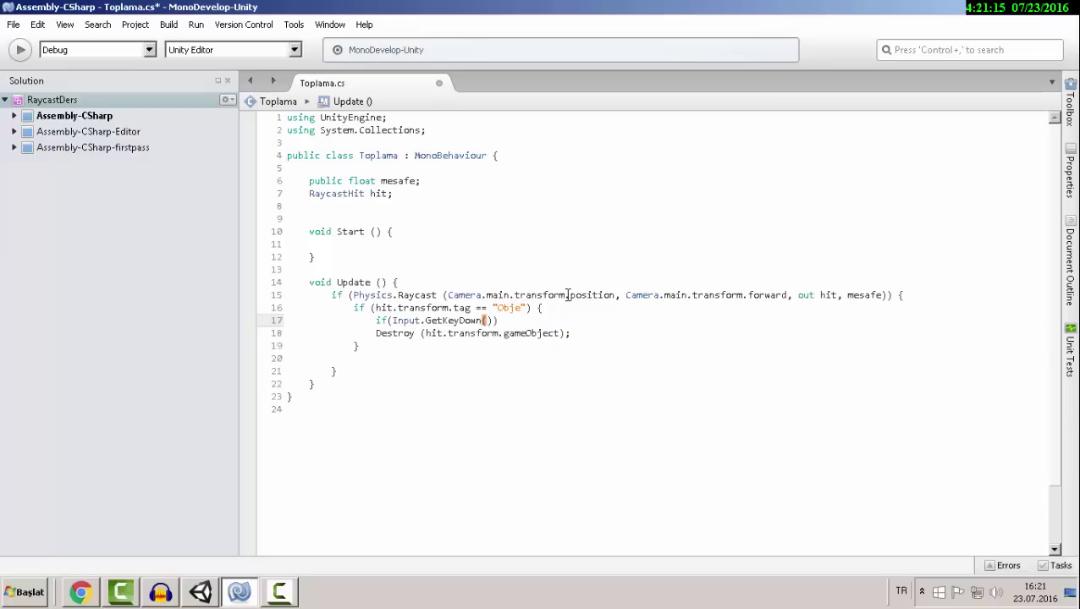
pyautogui.write('KeY')
pyautogui.press('Up')
pyautogui.press('Down')
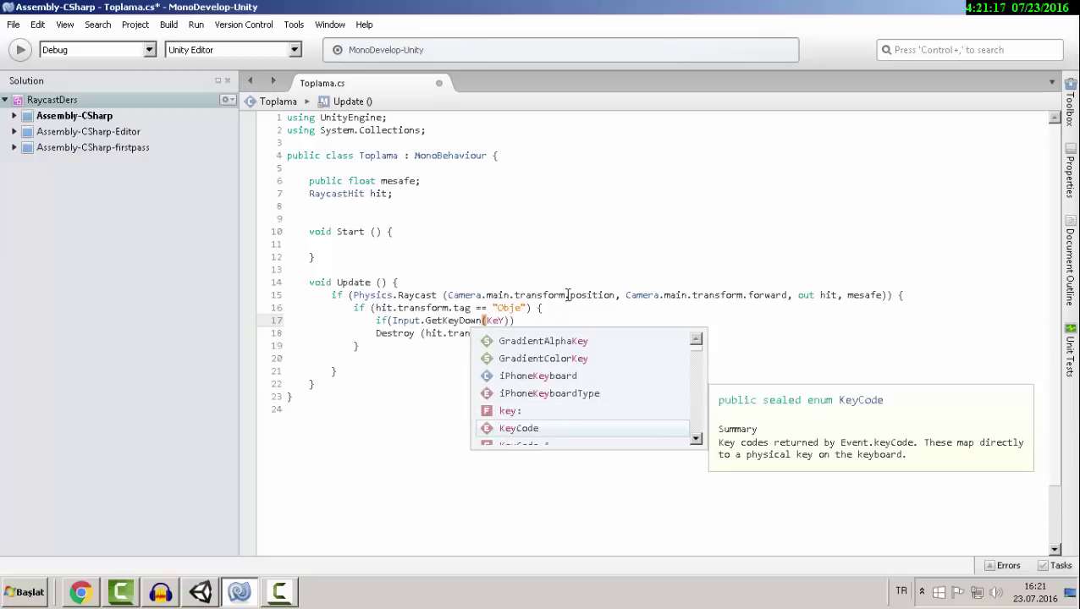
pyautogui.press('Return')
pyautogui.write('.f')
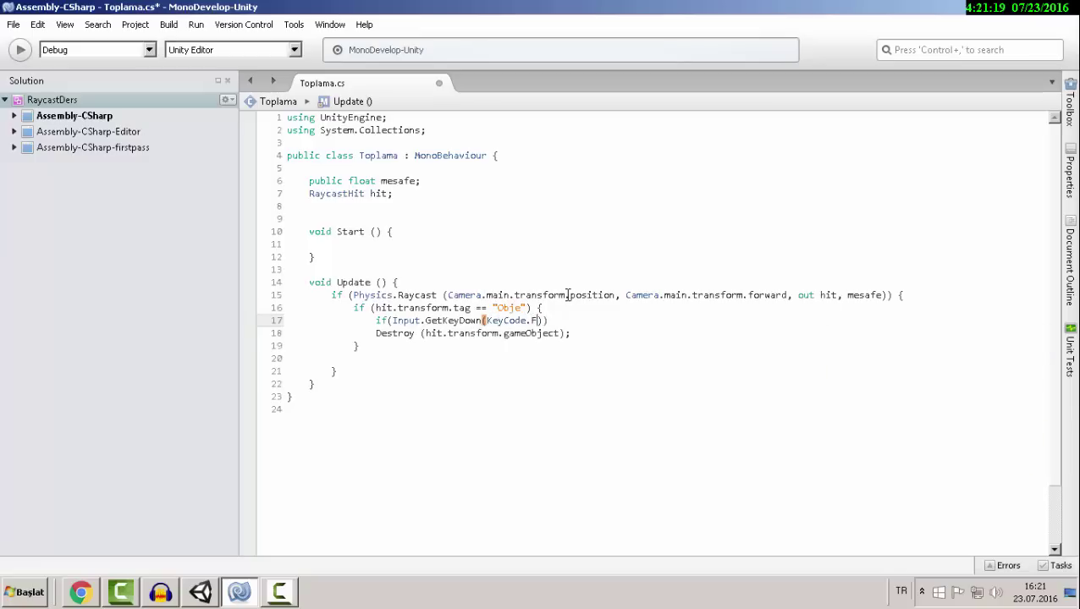
pyautogui.press('End')
pyautogui.press('Return')
pyautogui.write('{')
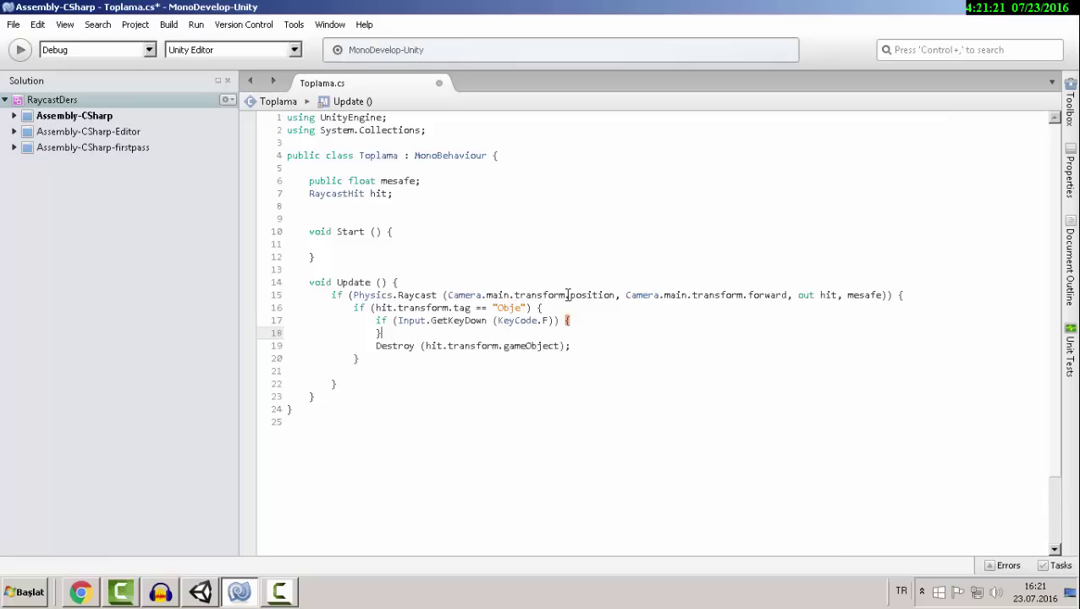
pyautogui.press('Return')
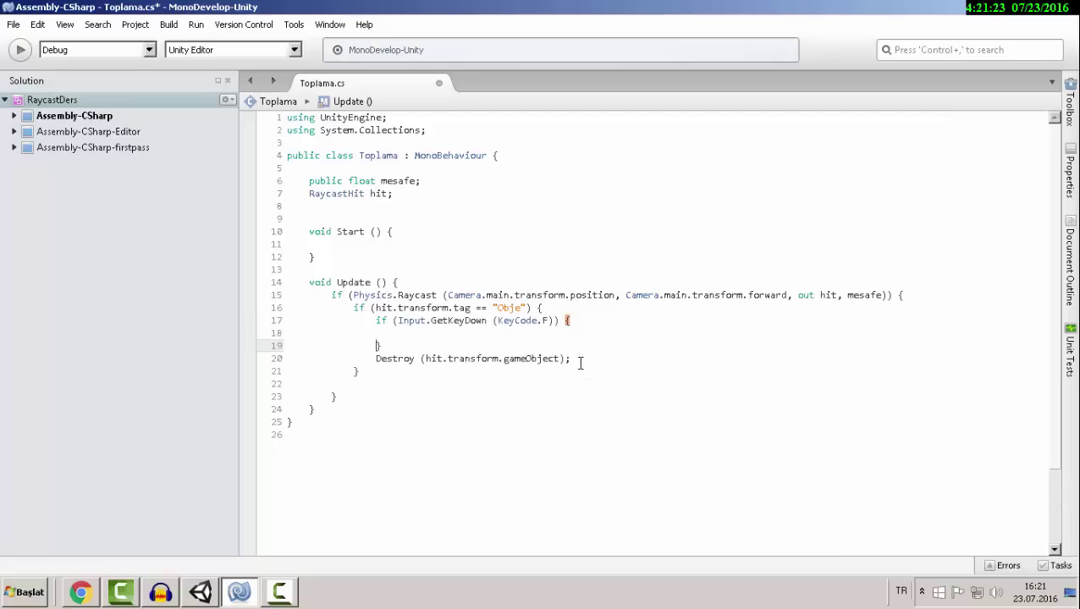
# Move the Destroy statement inside the F-key block and save Toplama.cs.
pyautogui.moveTo(579, 363); pyautogui.dragTo(366, 358)
pyautogui.hotkey('ctrl', 'x')
pyautogui.press('Up')
pyautogui.press('Up')
pyautogui.hotkey('ctrl', 'v')
pyautogui.press('Down')
pyautogui.hotkey('ctrl', 's')
pyautogui.click(216, 590)
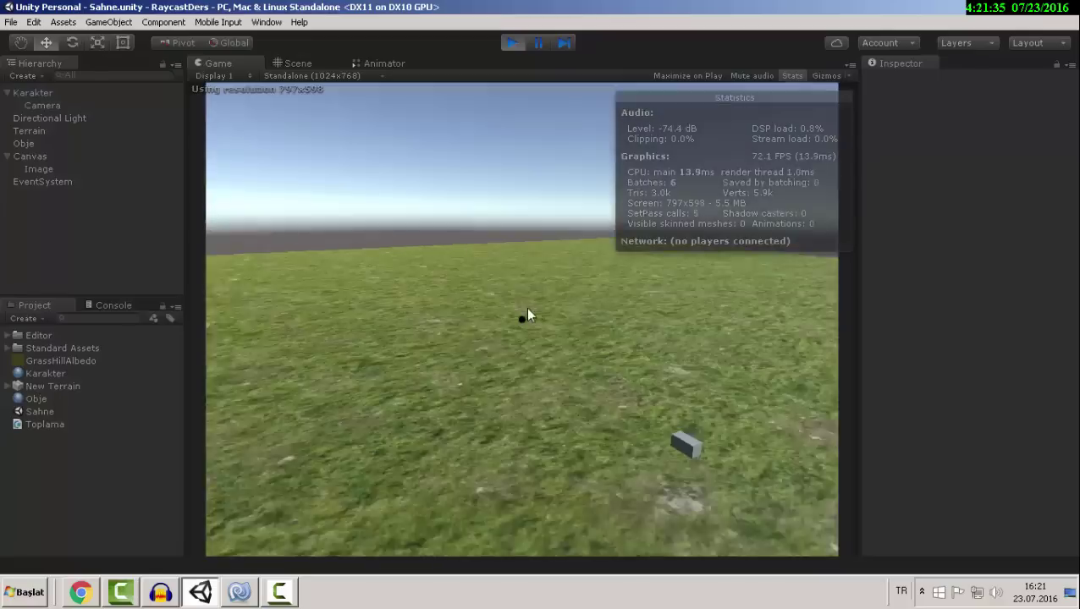
# Destroy the Obje cube under the crosshair during play, then stop the game.
pyautogui.moveTo(523, 315)
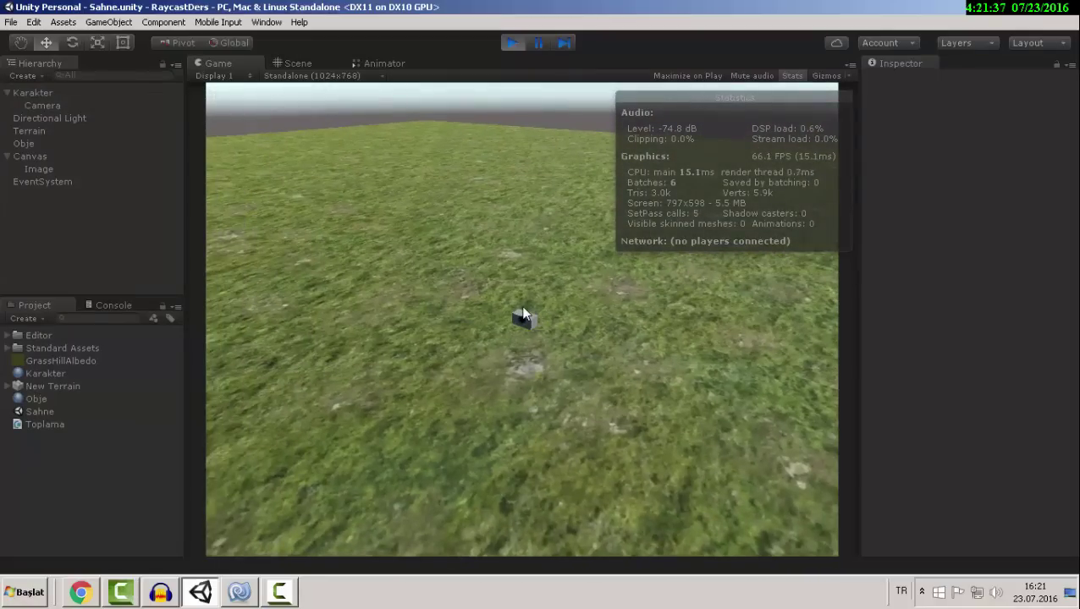
pyautogui.click(522, 314)
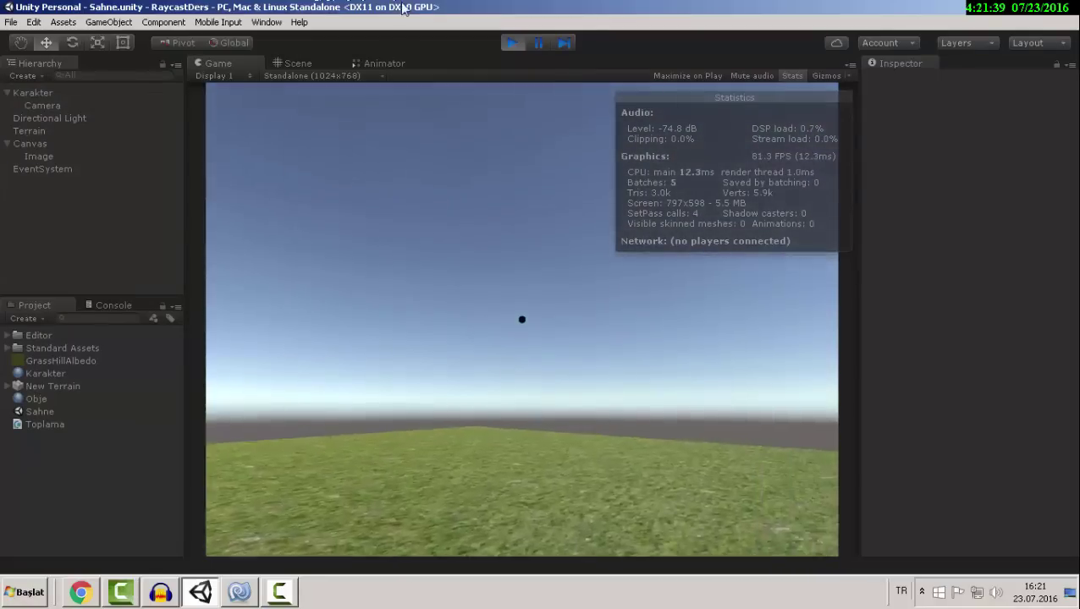
pyautogui.click(510, 43)
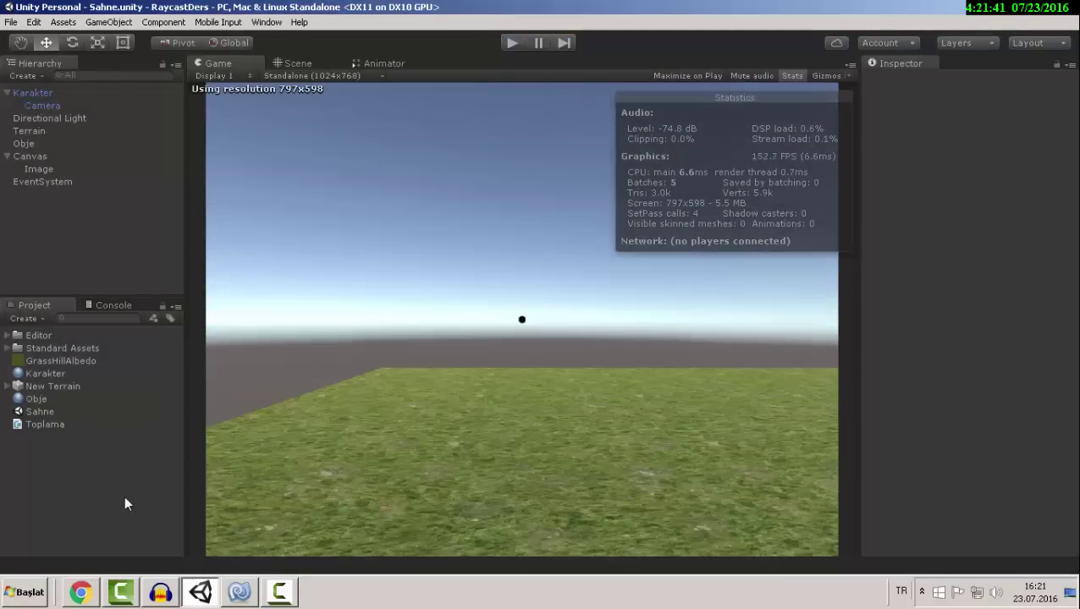
pyautogui.click(80, 592)
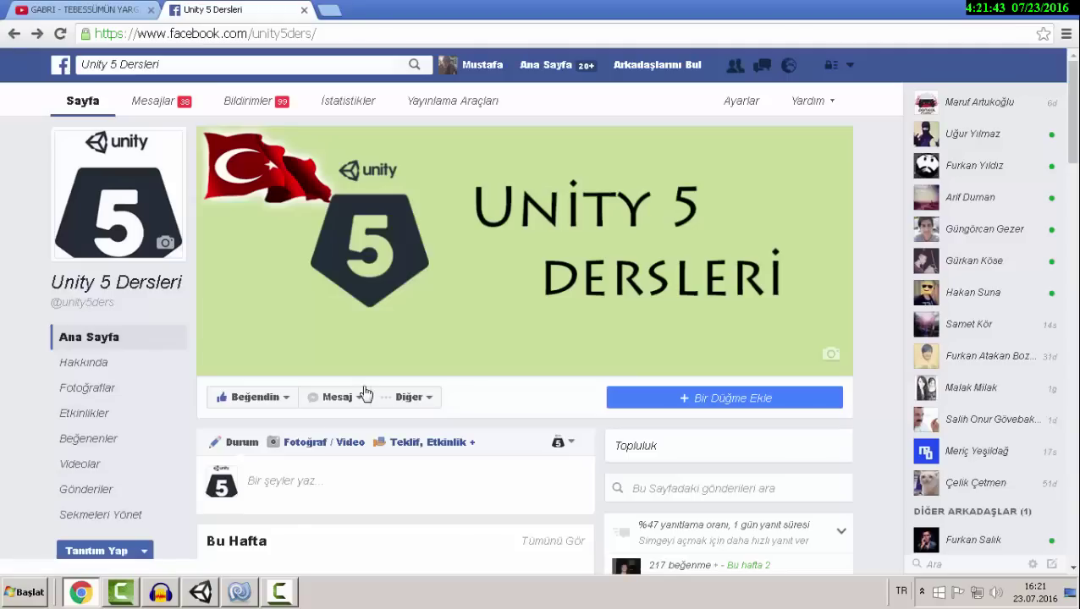
pyautogui.click(122, 9)
pyautogui.click(212, 9)
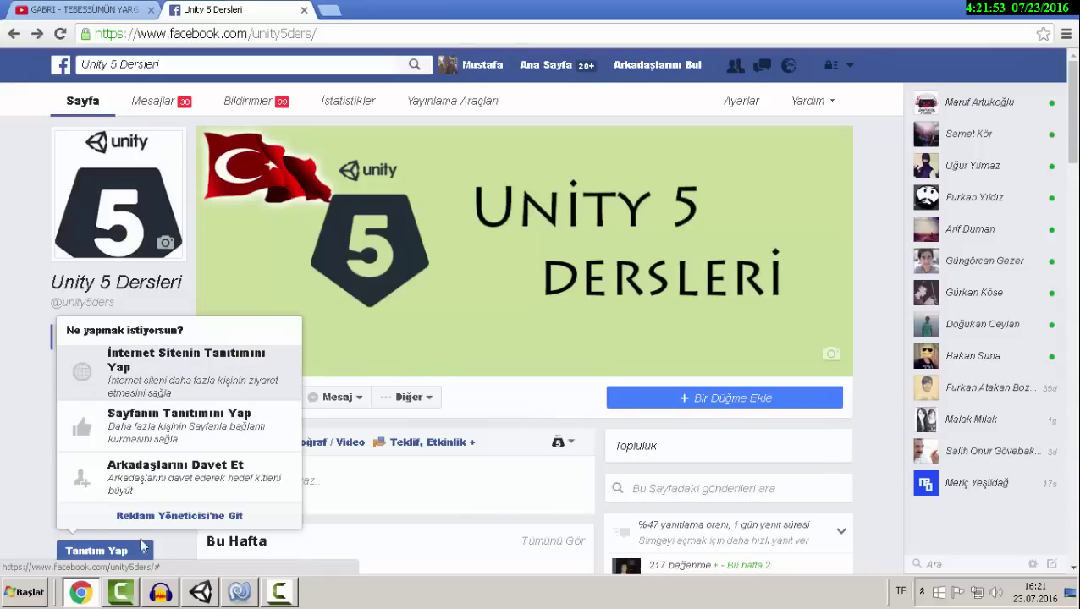
pyautogui.scroll(-3, 530, 352)
pyautogui.scroll(-5, 350, 301)
pyautogui.scroll(1, 761, 354)
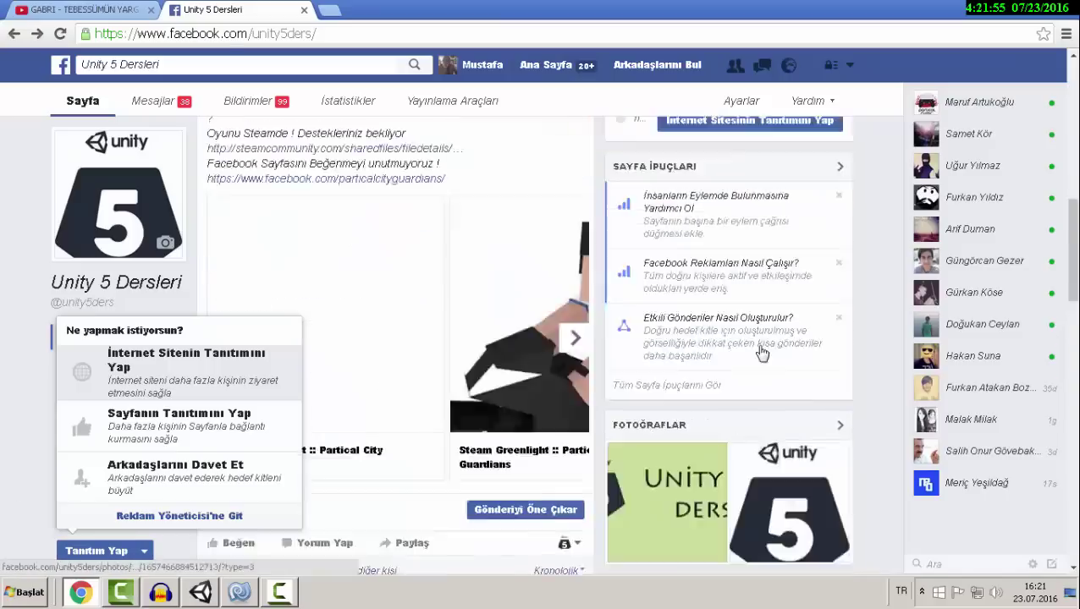
pyautogui.scroll(4, 385, 125)
pyautogui.scroll(3, 428, 258)
pyautogui.scroll(2, 427, 258)
pyautogui.scroll(-5, 457, 321)
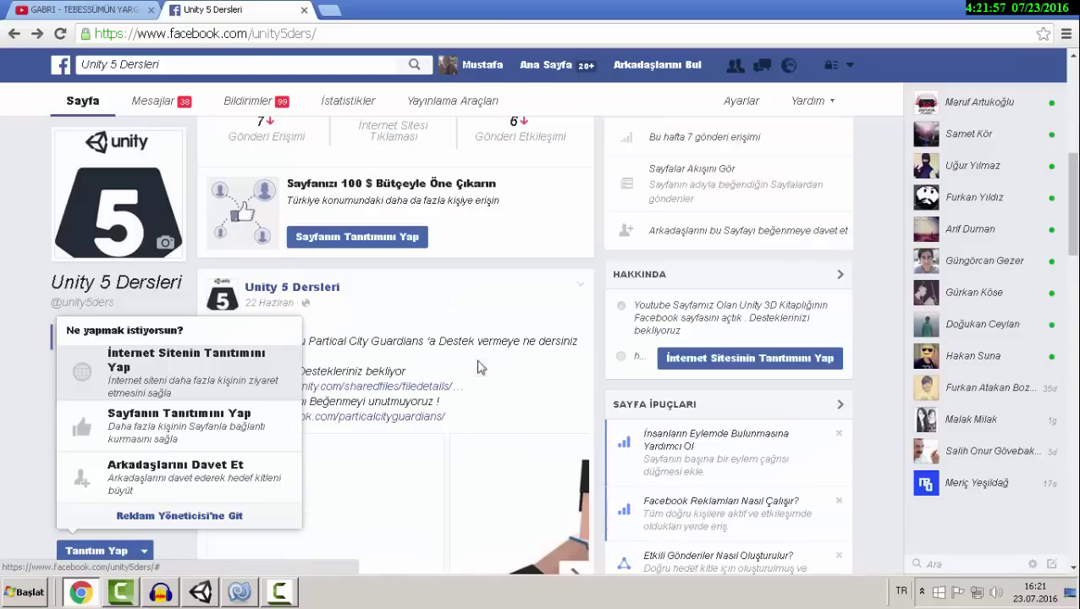
pyautogui.scroll(-3, 478, 367)
pyautogui.scroll(-5, 364, 352)
pyautogui.scroll(-3, 364, 352)
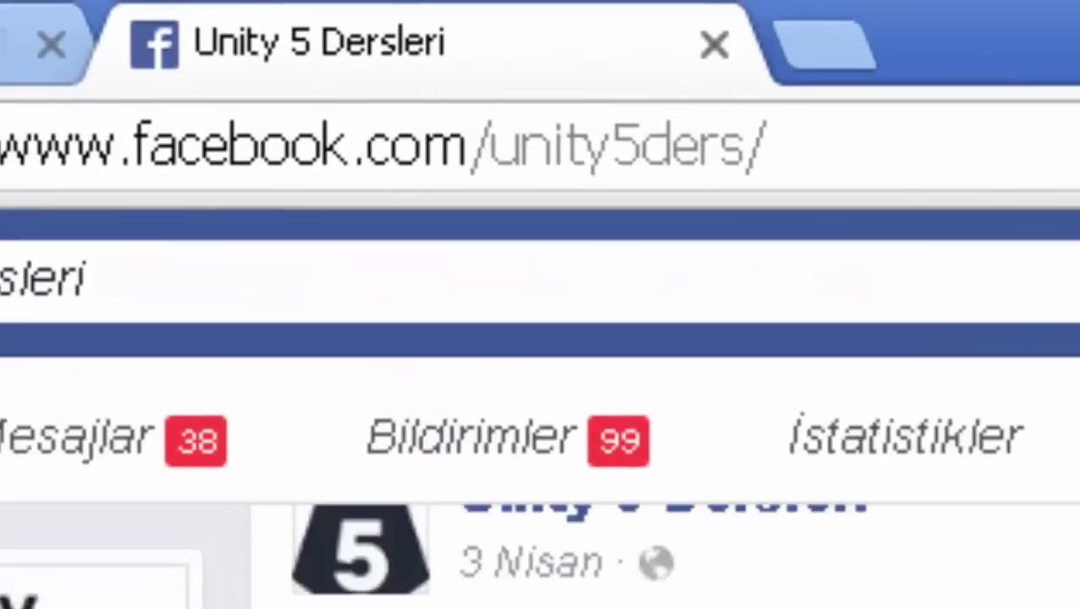